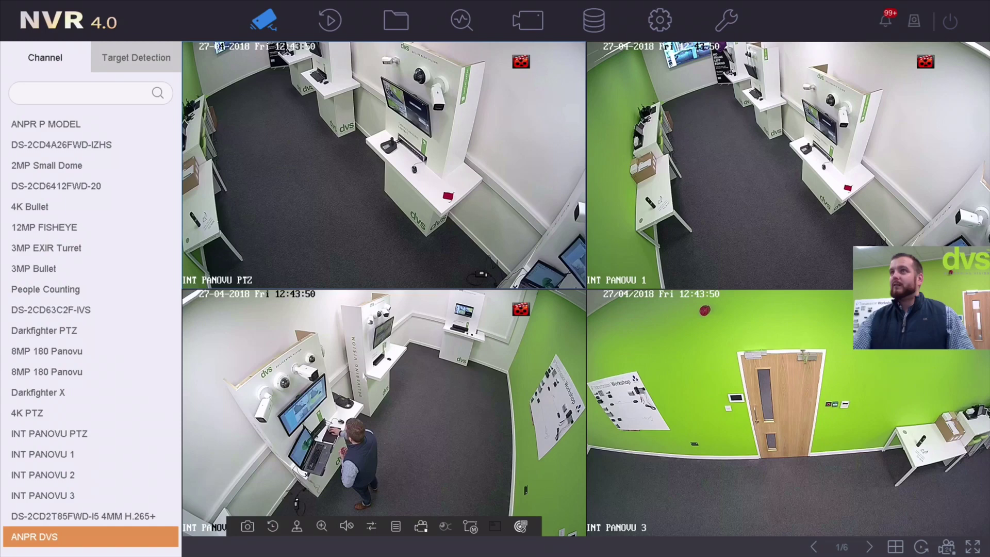
Step: Turn on 3D positioning on the INT PANOVU 3 tile and drag a box over the white table to zoom the PTZ
{"action": "mouse_move", "coordinate": [830, 298]}
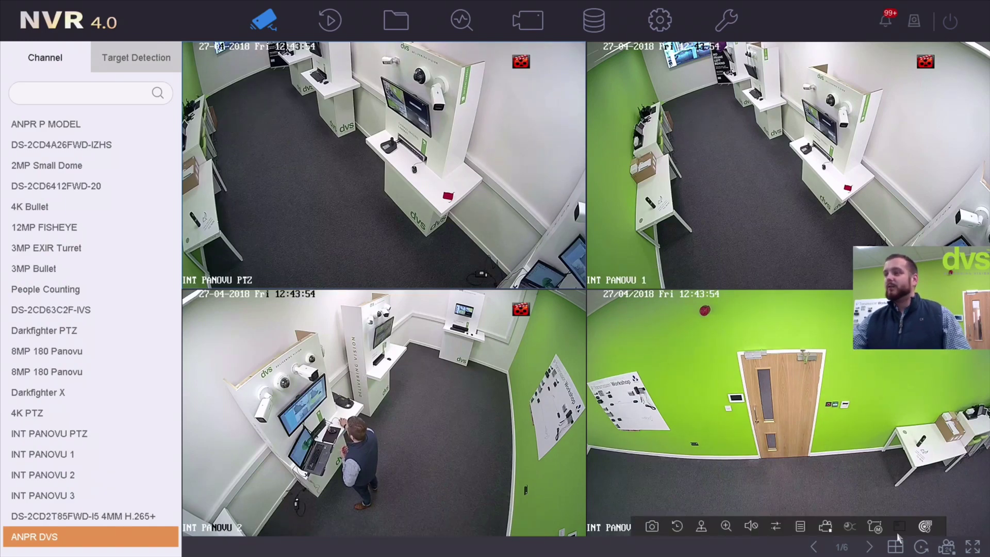
{"action": "left_click", "coordinate": [924, 526]}
{"action": "left_click", "coordinate": [924, 526]}
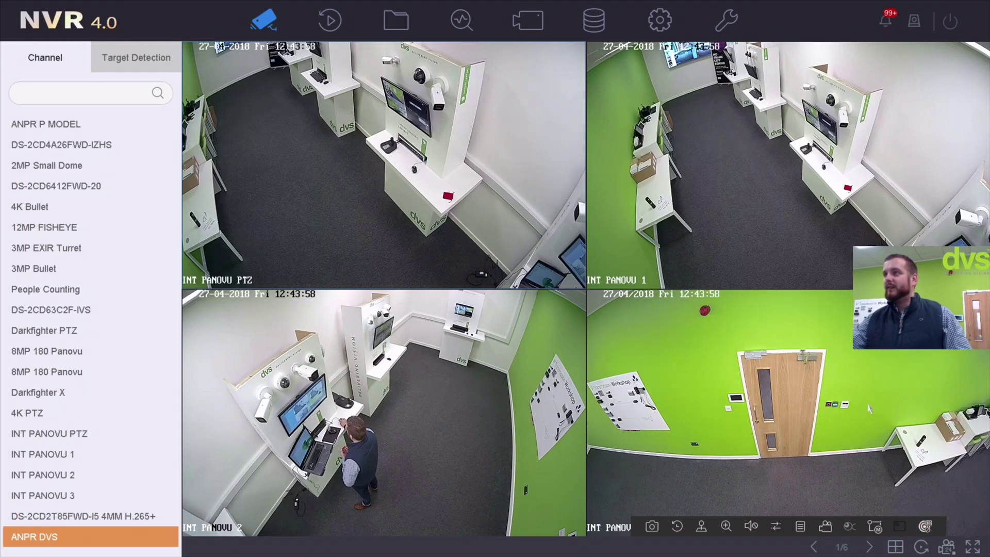
{"action": "left_click_drag", "start_coordinate": [899, 423], "coordinate": [942, 466]}
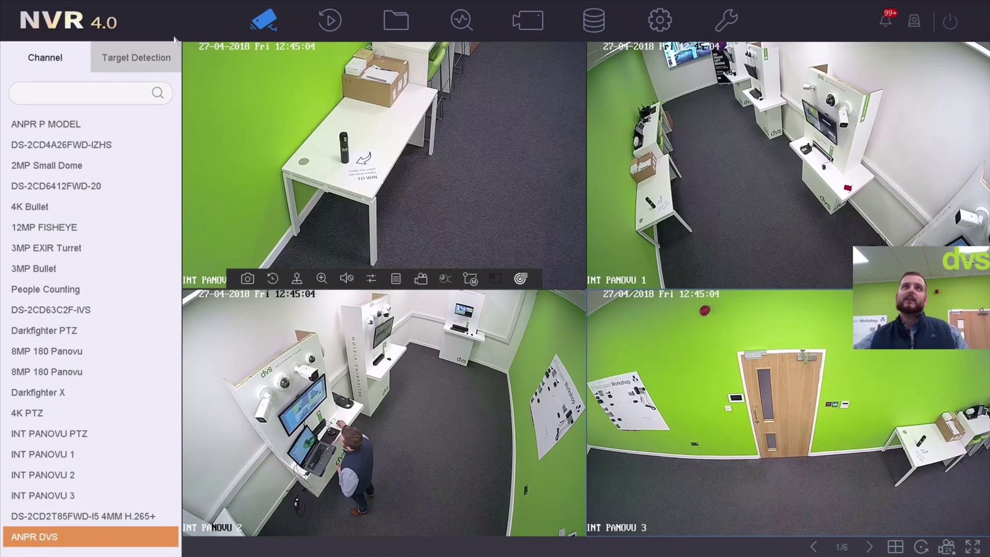
Step: Replace the channel list with the Target Detection results list, currently empty
{"action": "left_click", "coordinate": [123, 66]}
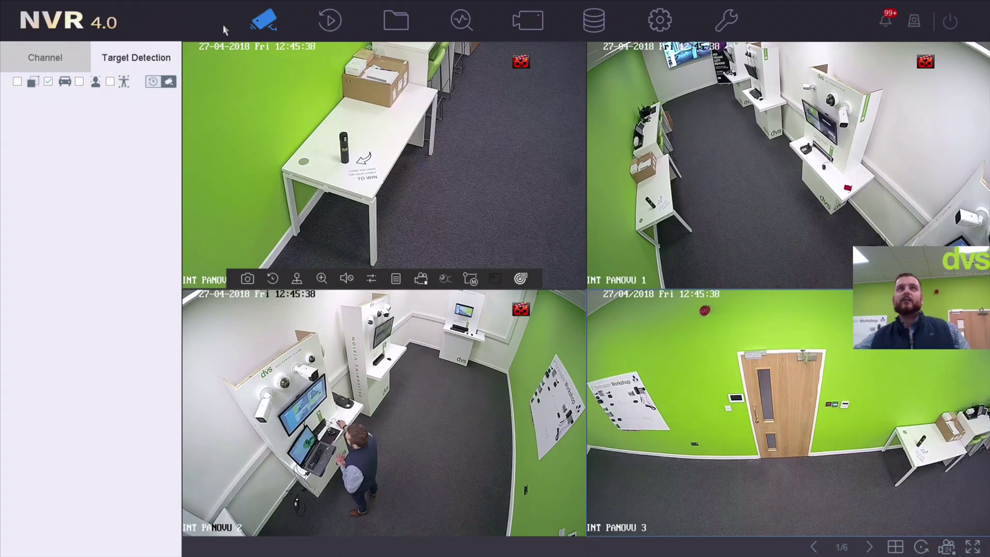
Step: Go to Playback's File Management to search all recorded files from 2018-04-27 across all cameras
{"action": "left_click", "coordinate": [347, 20]}
{"action": "scroll", "coordinate": [119, 199], "scroll_direction": "down", "scroll_amount": 1}
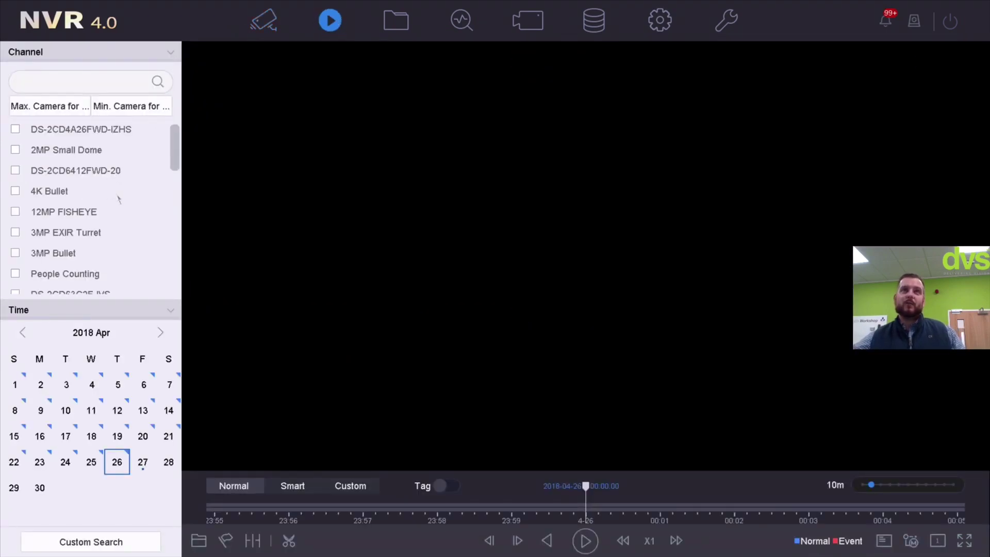
{"action": "scroll", "coordinate": [119, 200], "scroll_direction": "down", "scroll_amount": 1}
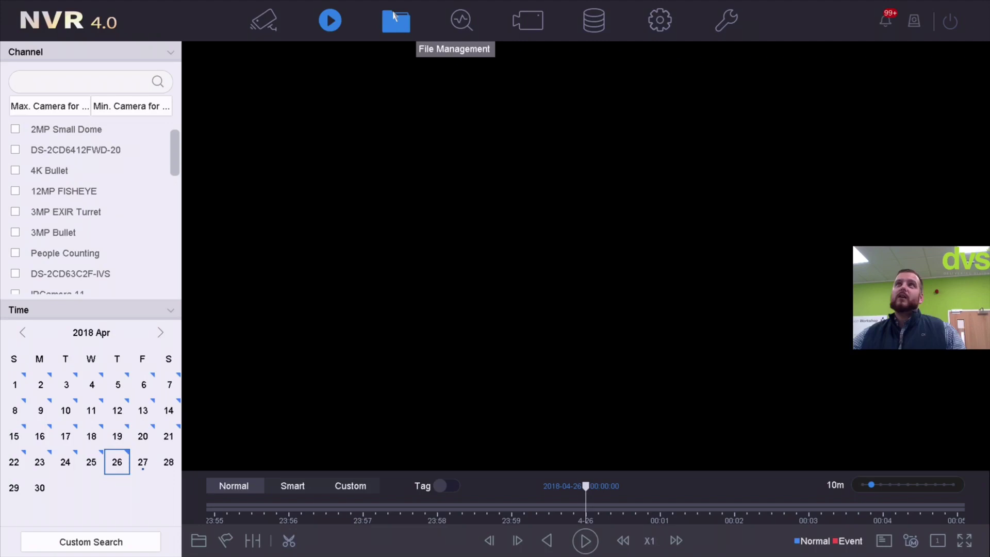
{"action": "left_click", "coordinate": [393, 27]}
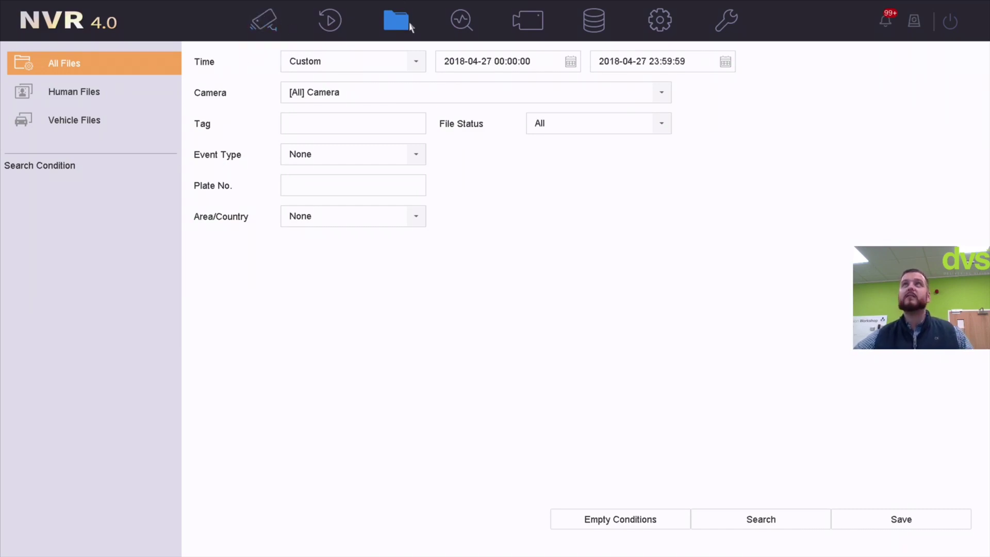
Step: Show the Counting report for camera [D9] People Counting, first weekly, then monthly entered/exited bars
{"action": "left_click", "coordinate": [462, 20]}
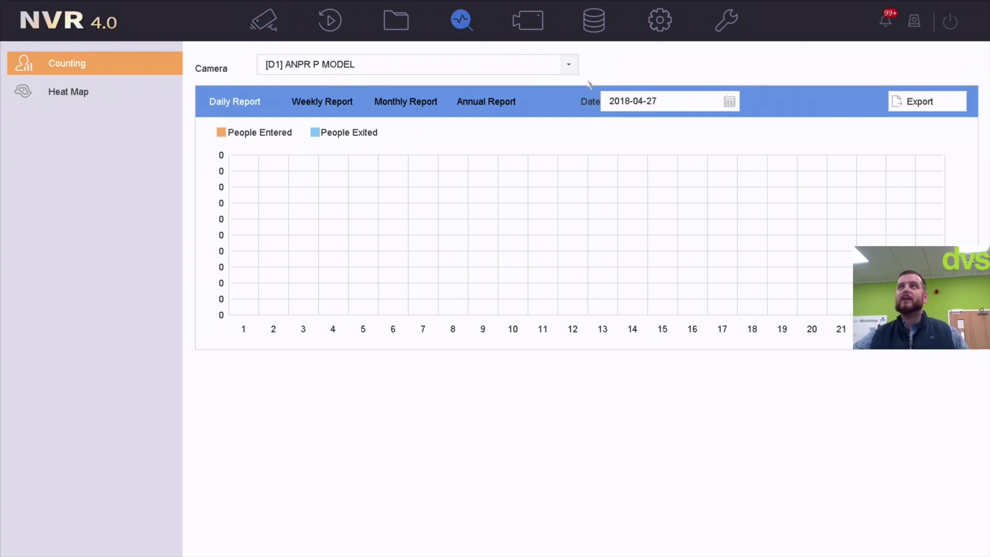
{"action": "left_click", "coordinate": [568, 64]}
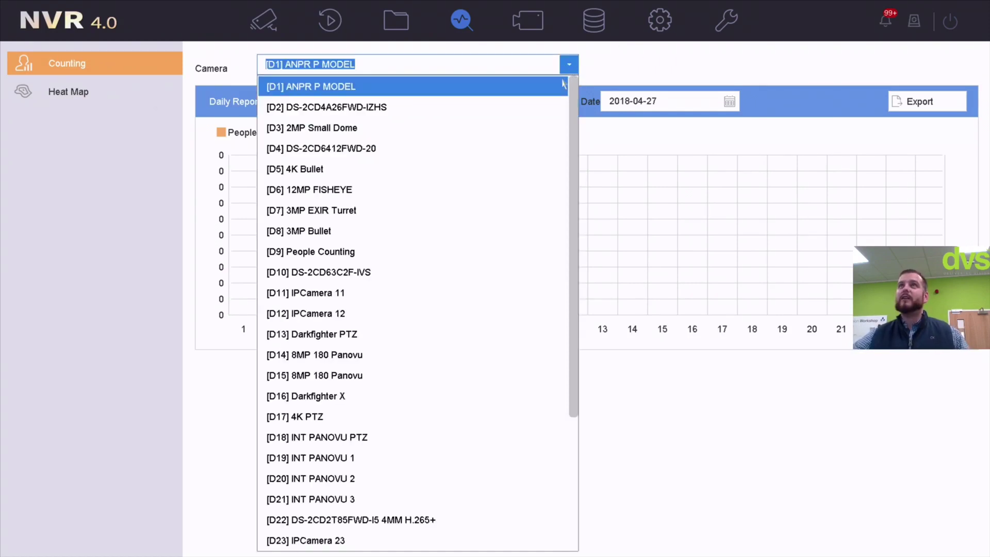
{"action": "left_click", "coordinate": [455, 257]}
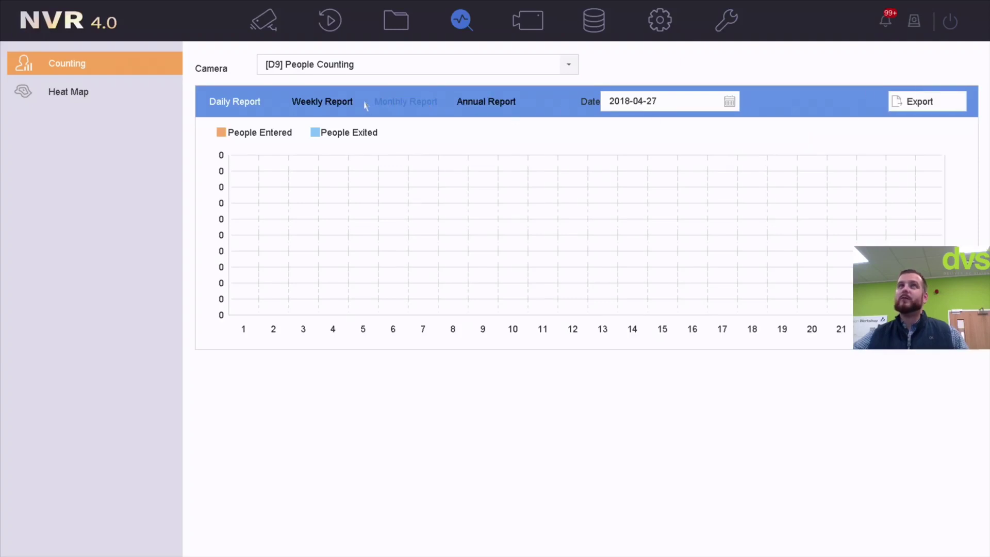
{"action": "left_click", "coordinate": [328, 104]}
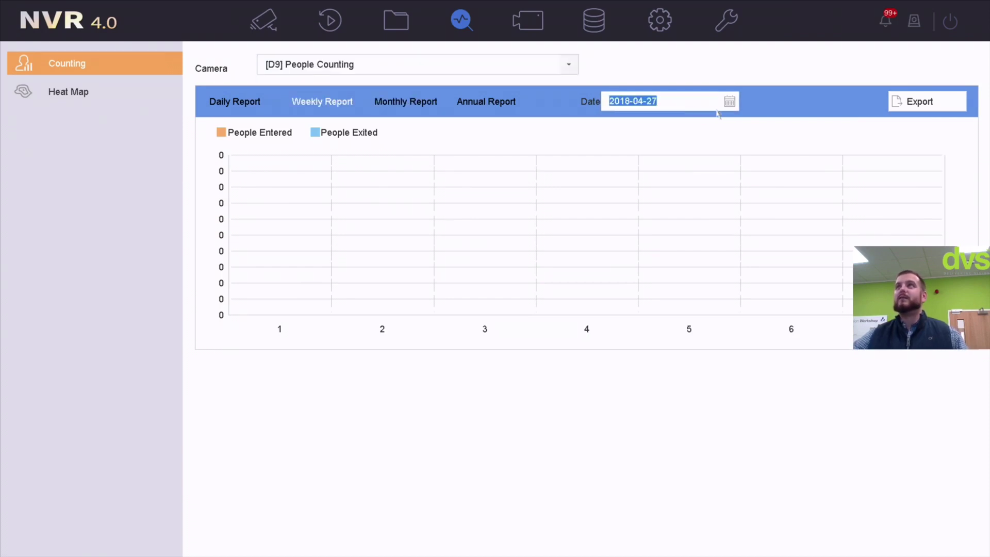
{"action": "left_click", "coordinate": [420, 103]}
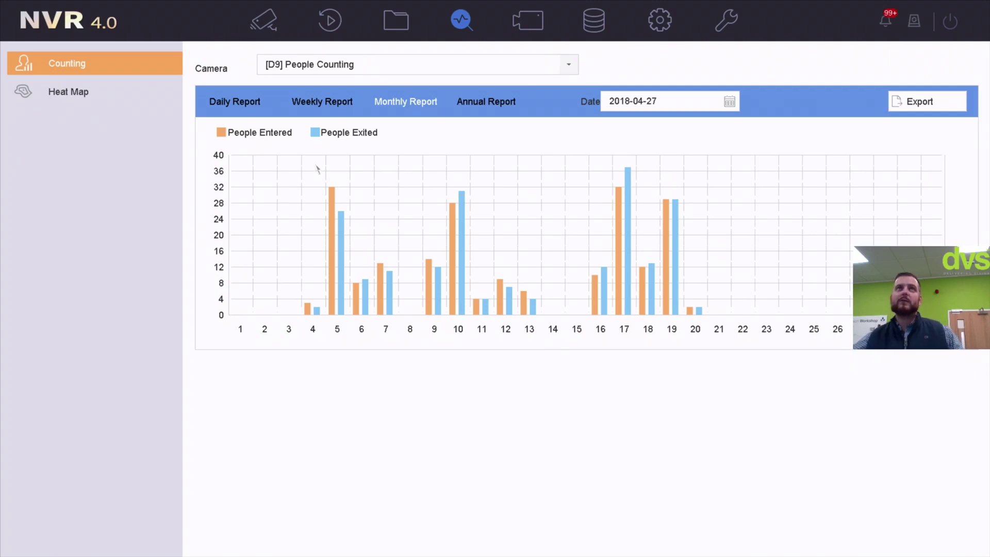
Step: Generate the heat map for camera [D6] 12MP FISHEYE over the weekly period
{"action": "left_click", "coordinate": [72, 92]}
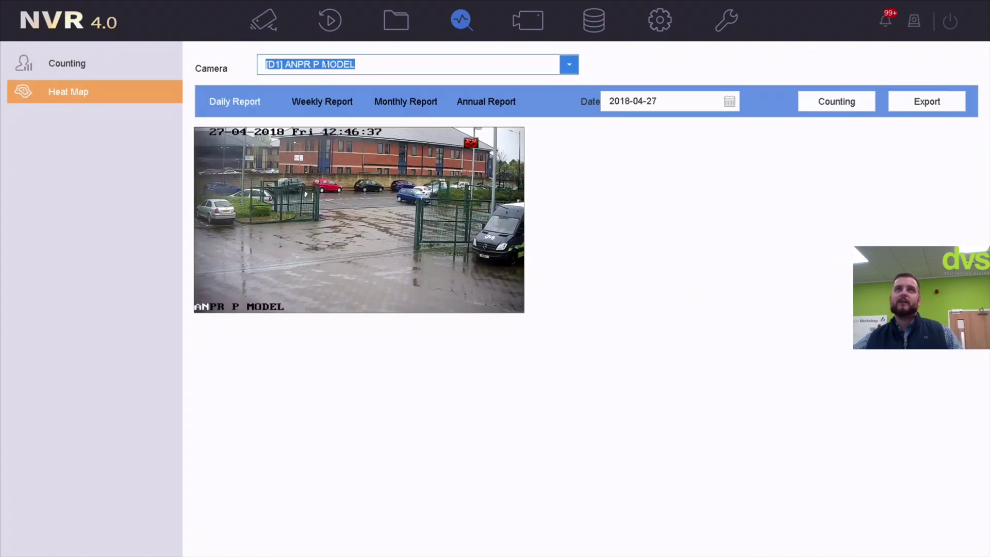
{"action": "left_click", "coordinate": [385, 69]}
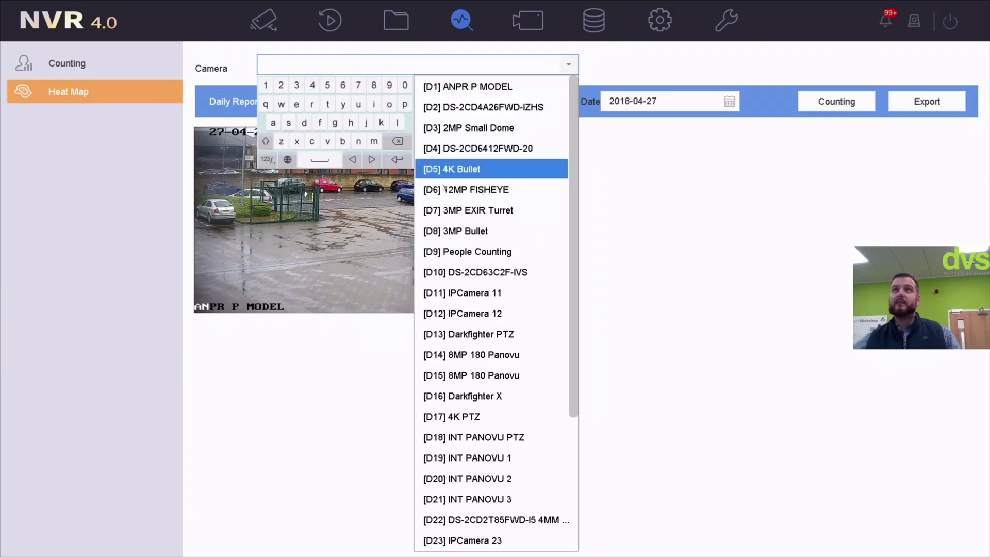
{"action": "left_click", "coordinate": [467, 190]}
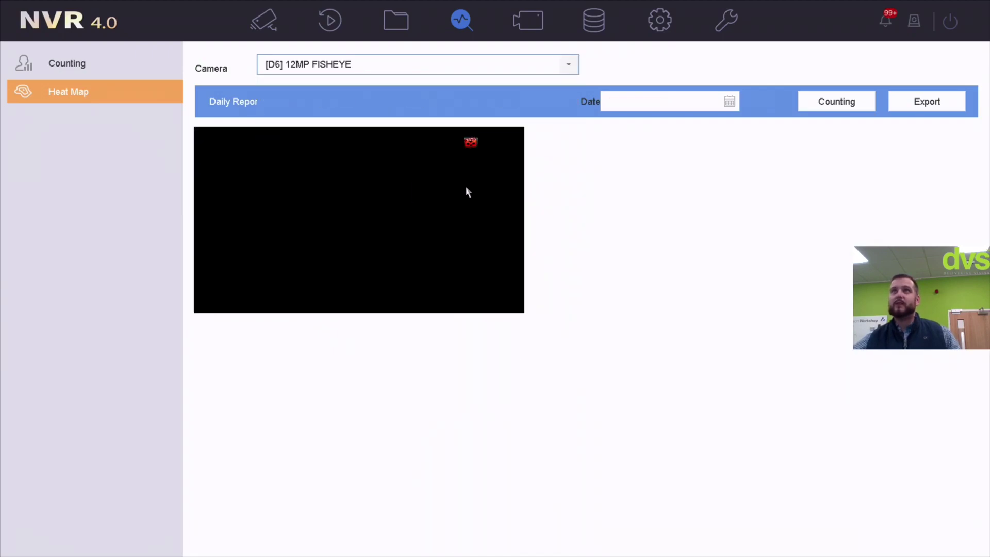
{"action": "left_click", "coordinate": [332, 103]}
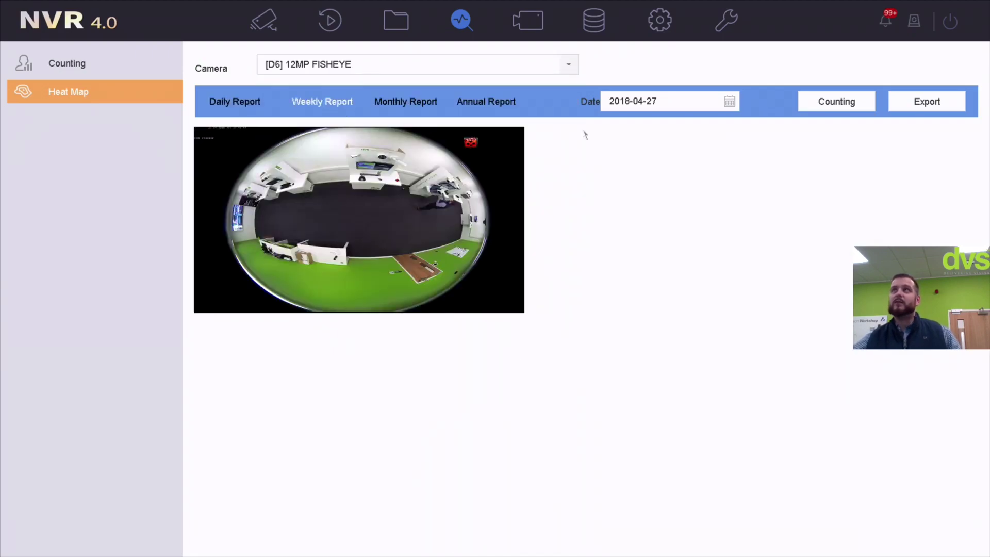
{"action": "left_click", "coordinate": [807, 106]}
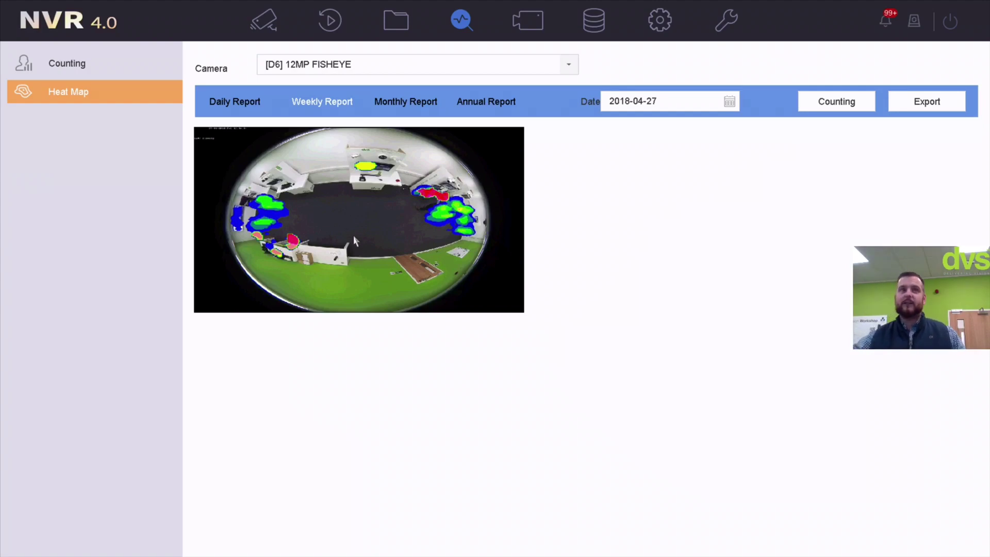
Step: Switch the IP Camera page to list view showing each camera's number, IP address, name and protocol
{"action": "left_click", "coordinate": [536, 23]}
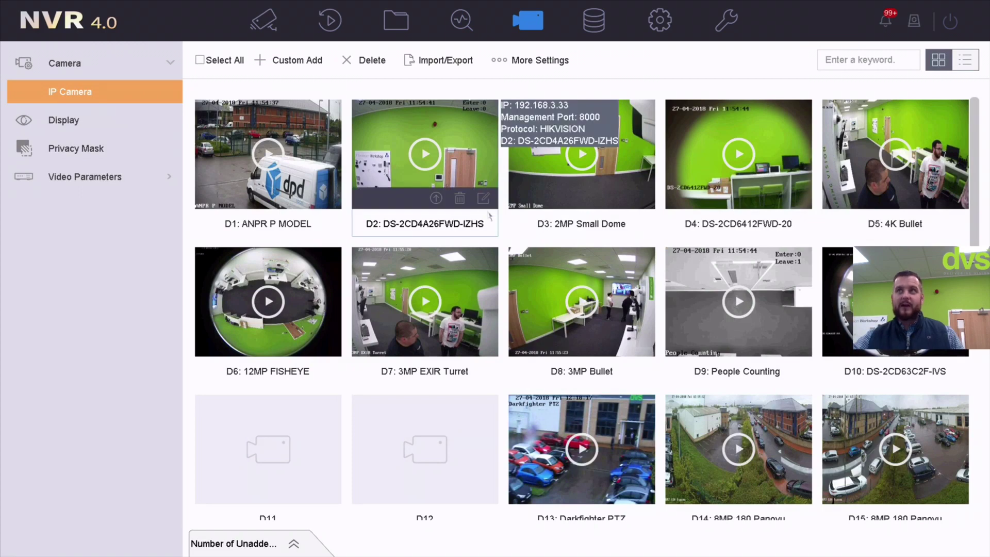
{"action": "mouse_move", "coordinate": [335, 178]}
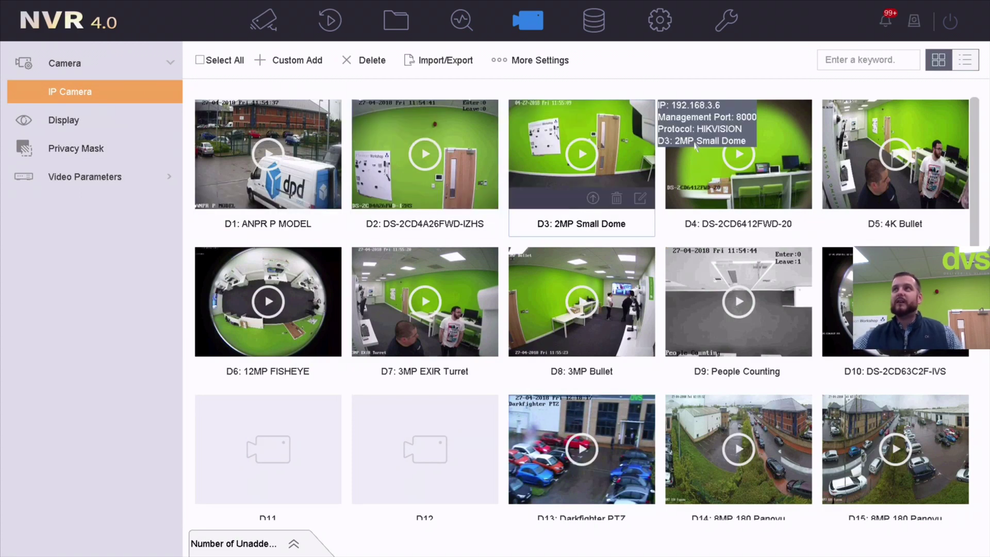
{"action": "mouse_move", "coordinate": [709, 267]}
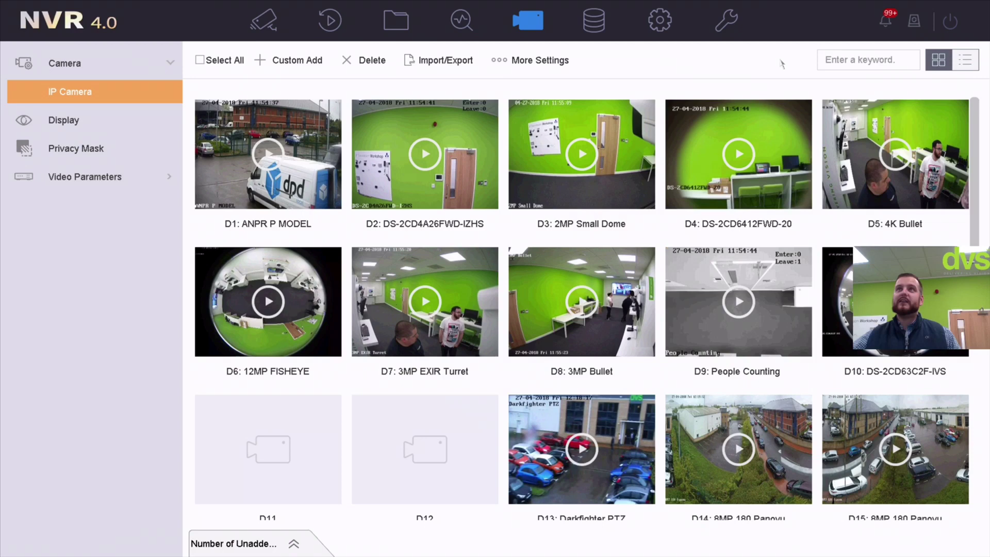
{"action": "mouse_move", "coordinate": [459, 167]}
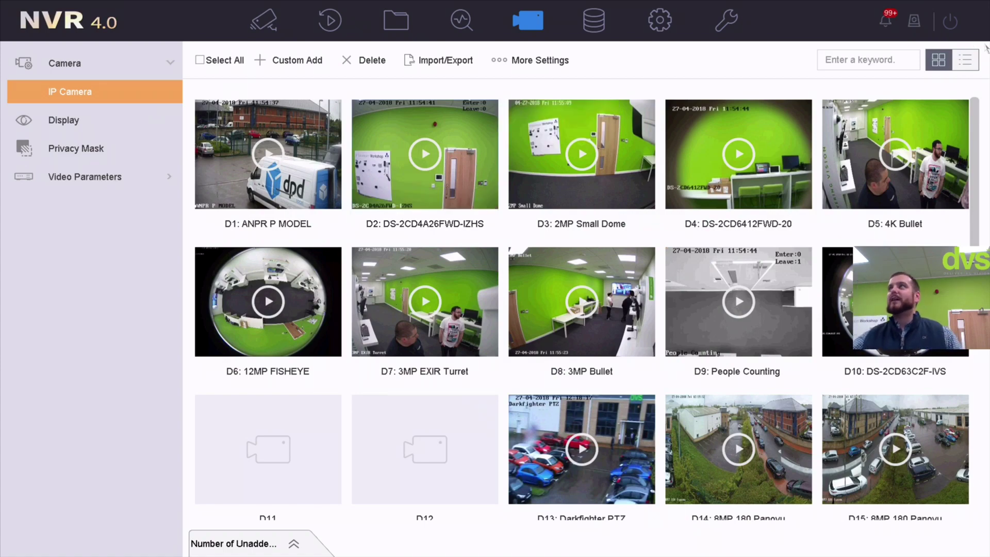
{"action": "left_click", "coordinate": [965, 60]}
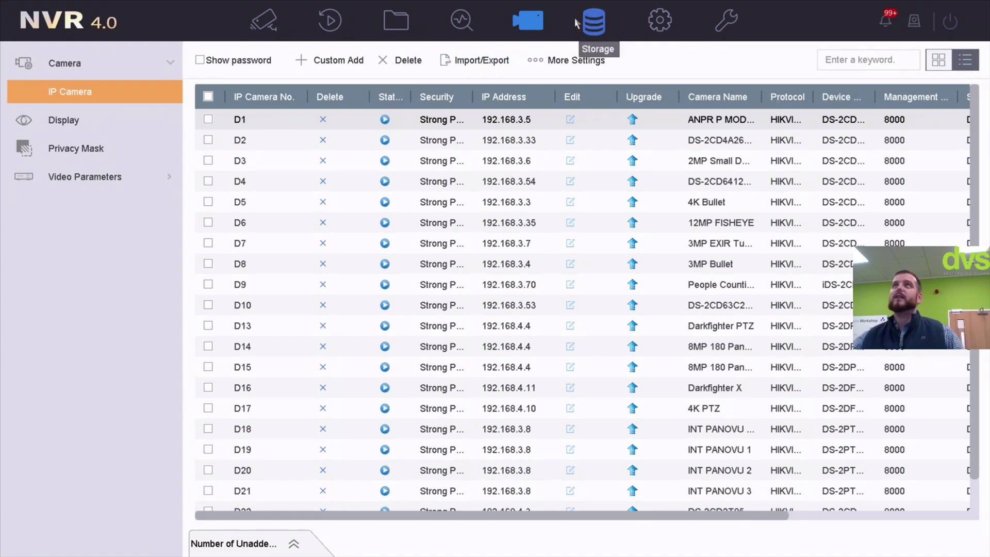
Step: Go through the recording schedule to the general system settings and start editing the system date
{"action": "left_click", "coordinate": [605, 20]}
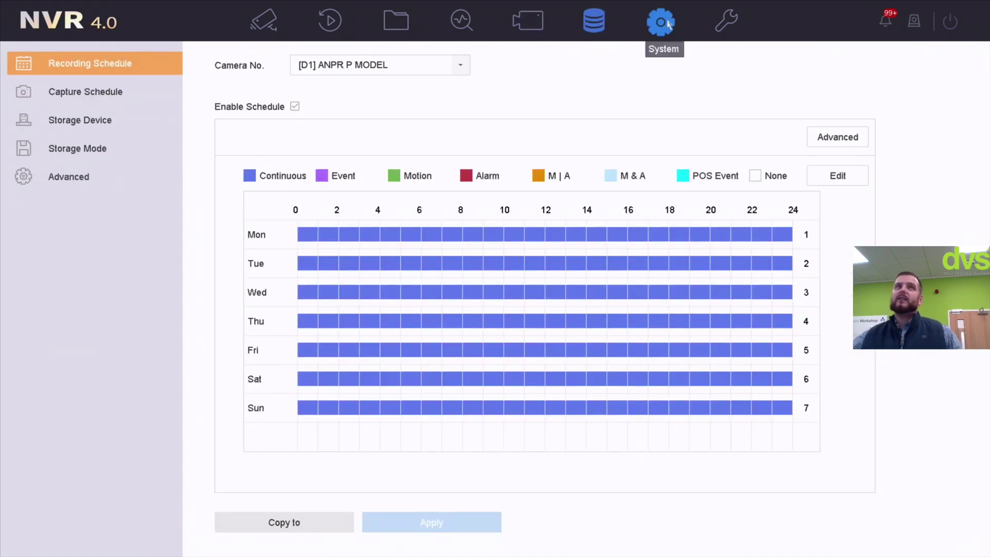
{"action": "left_click", "coordinate": [668, 25]}
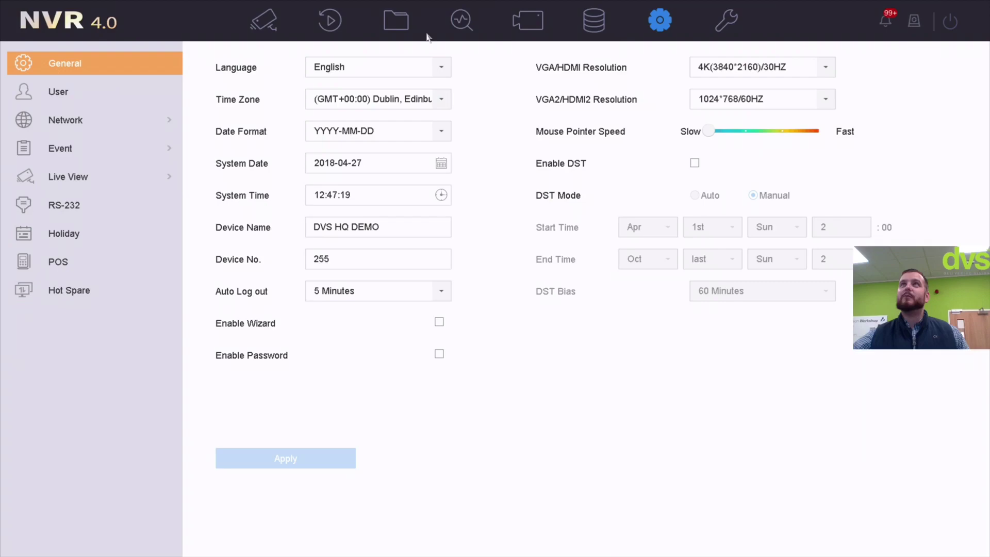
{"action": "left_click", "coordinate": [433, 171]}
{"action": "left_click", "coordinate": [434, 173]}
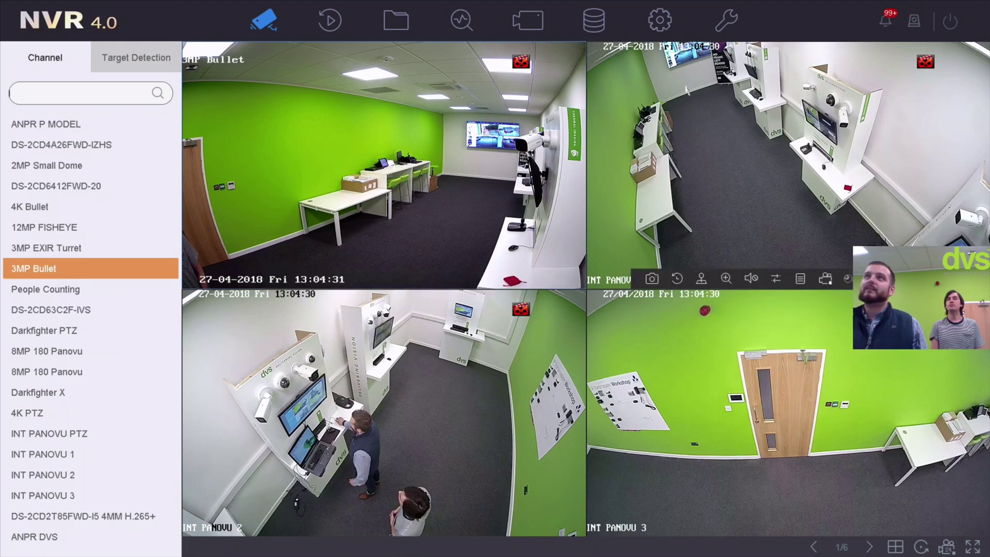
Step: Enable line-crossing detection for [D8] 3MP Bullet under Smart Event and apply it
{"action": "left_click", "coordinate": [660, 21]}
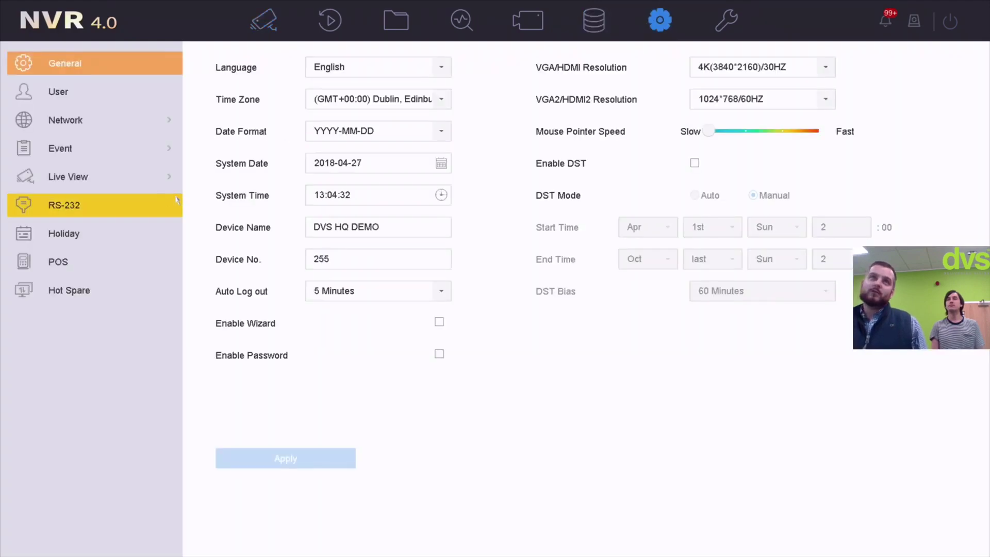
{"action": "left_click", "coordinate": [99, 149]}
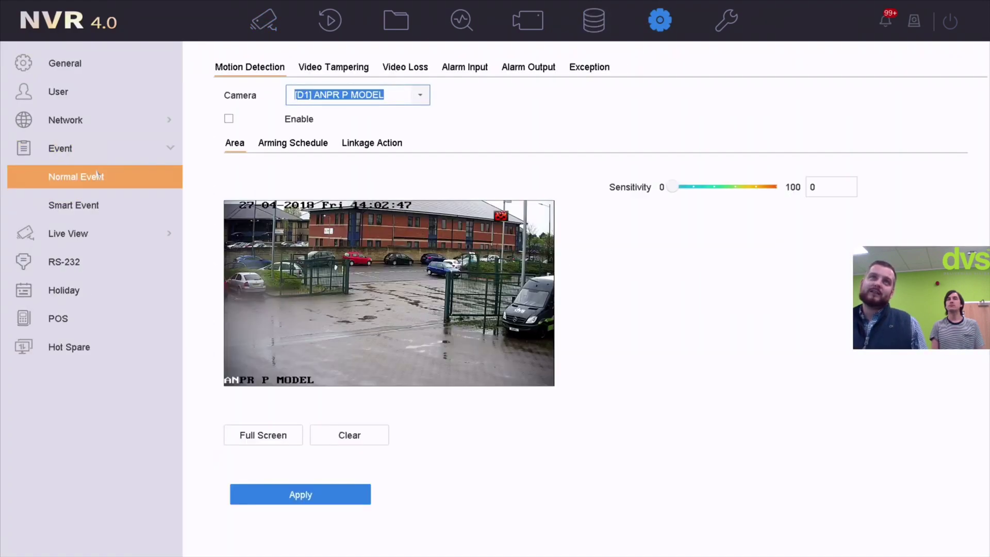
{"action": "left_click", "coordinate": [98, 206]}
{"action": "left_click", "coordinate": [336, 60]}
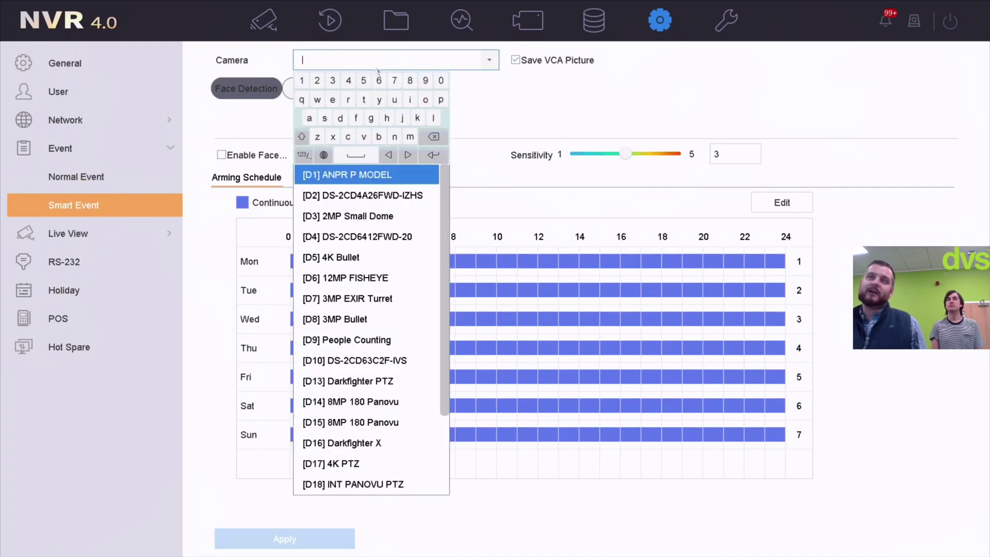
{"action": "left_click", "coordinate": [352, 318]}
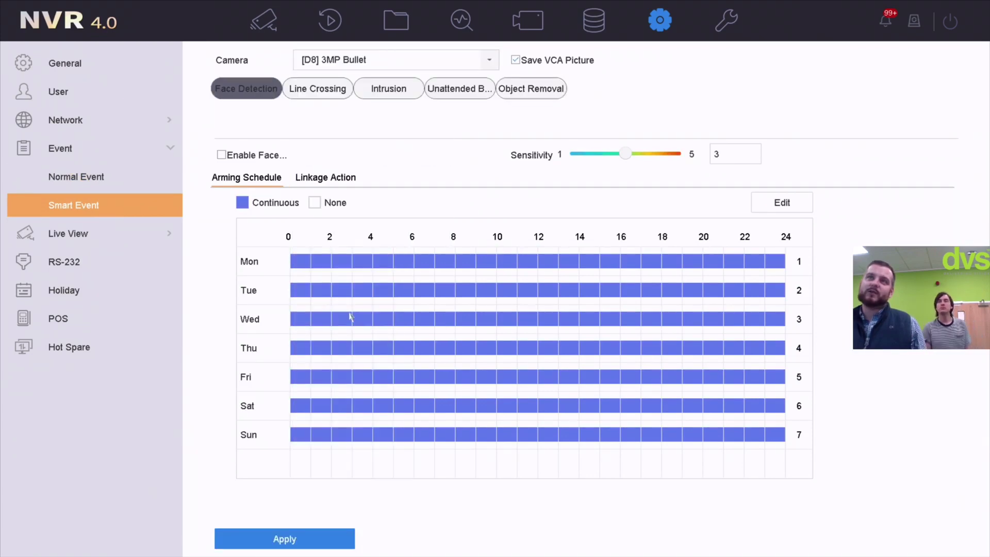
{"action": "left_click", "coordinate": [329, 93]}
{"action": "left_click", "coordinate": [355, 147]}
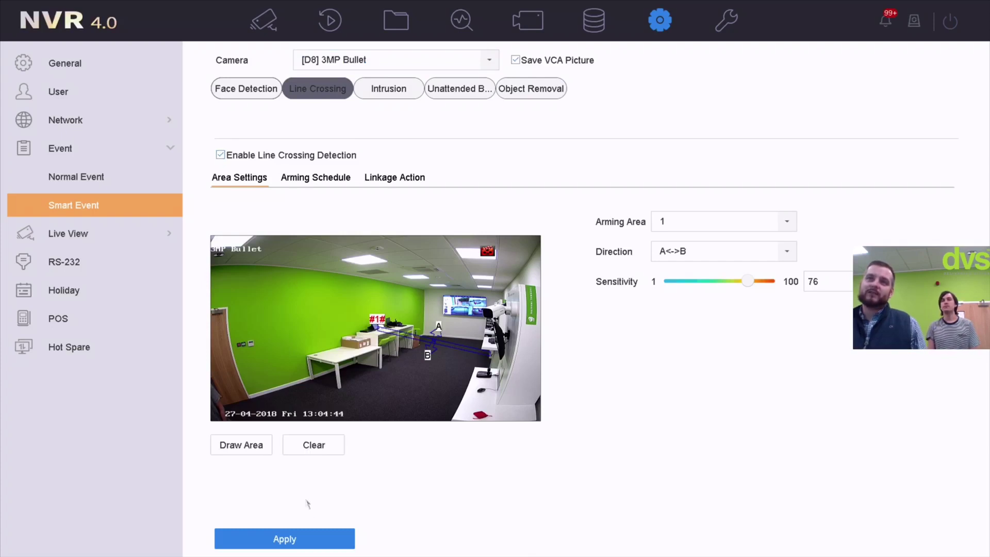
{"action": "left_click", "coordinate": [325, 547]}
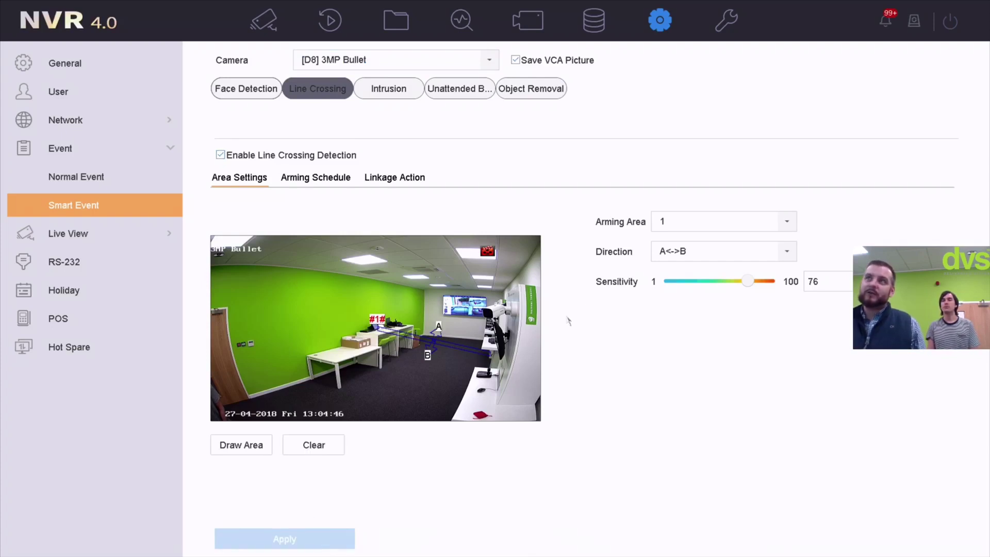
Step: Keep the crossing direction at A<->B and review the arming schedule and linkage actions
{"action": "left_click", "coordinate": [679, 254]}
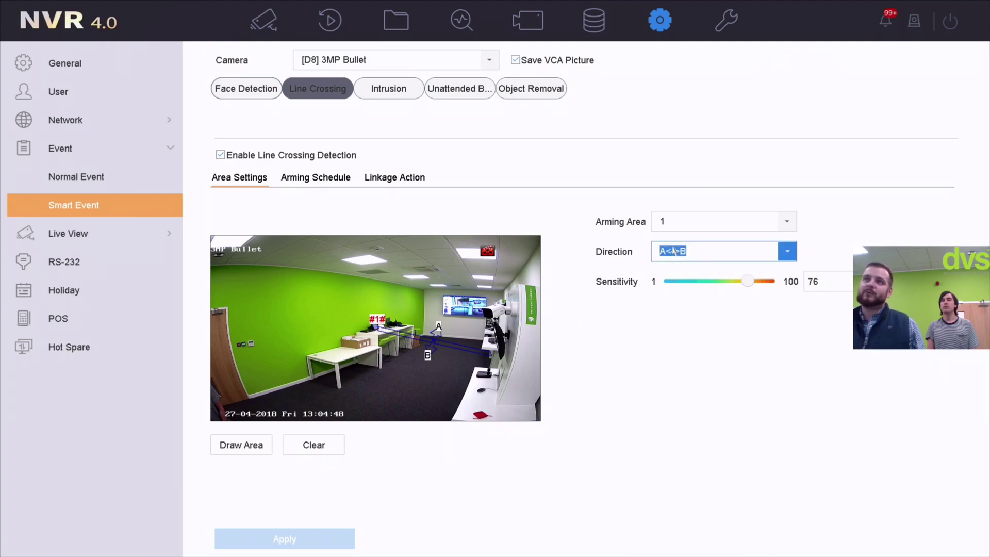
{"action": "left_click", "coordinate": [671, 252]}
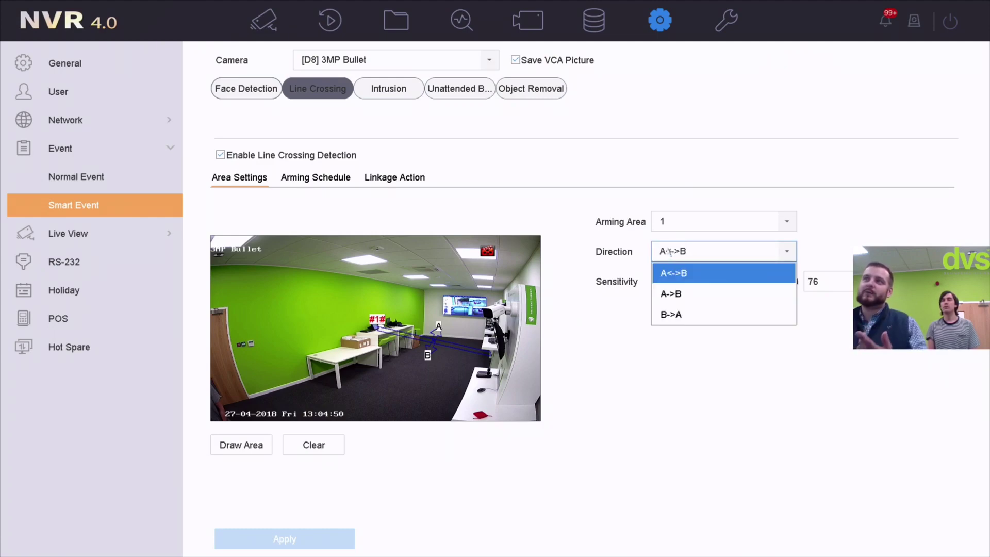
{"action": "left_click", "coordinate": [617, 187]}
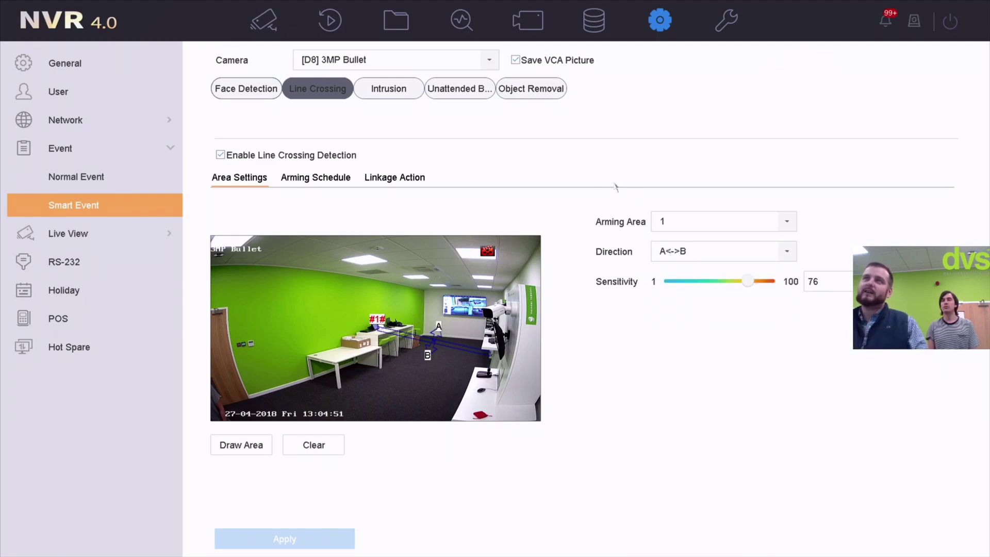
{"action": "left_click", "coordinate": [321, 176]}
{"action": "left_click", "coordinate": [395, 176]}
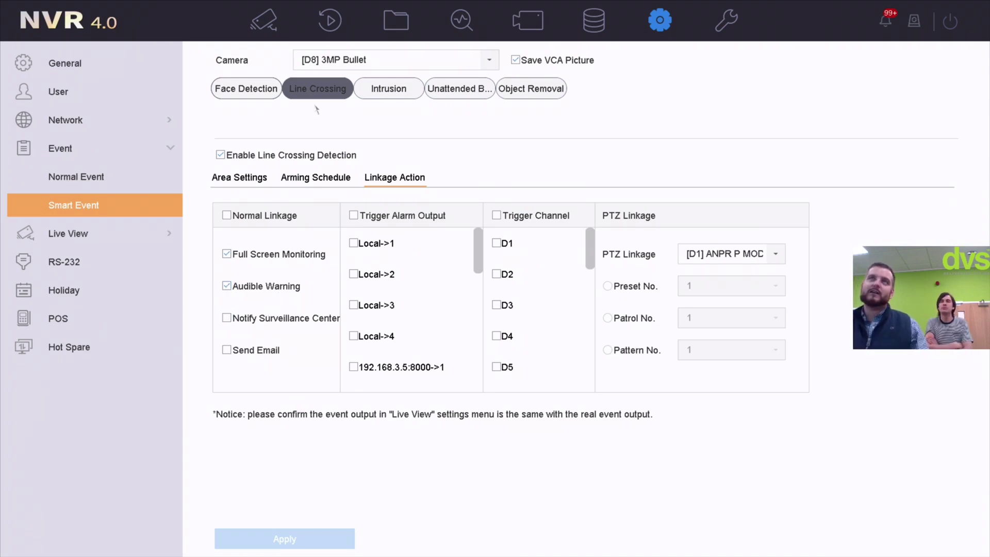
Step: In live view, enlarge the 3MP Bullet feed full screen and restore the four-camera grid, twice
{"action": "left_click", "coordinate": [267, 23]}
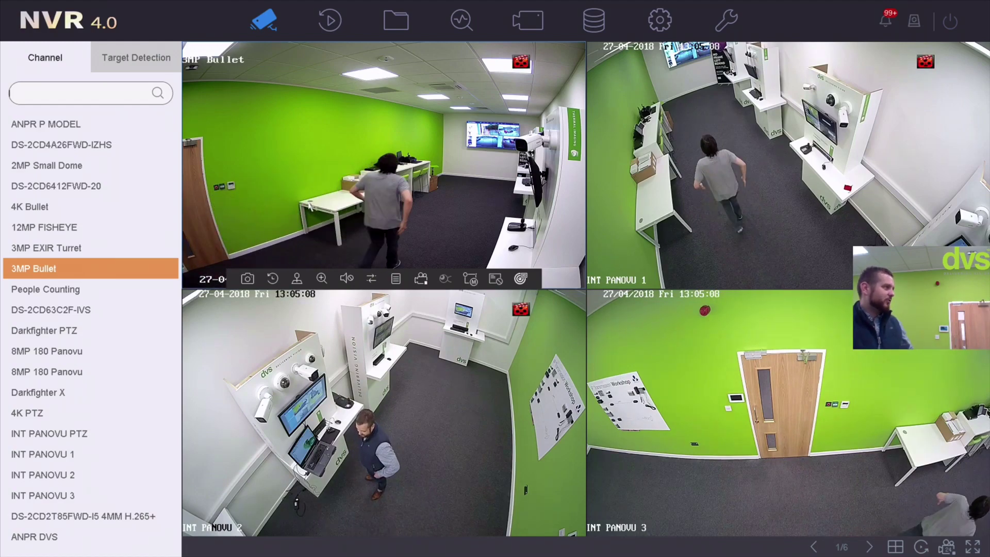
{"action": "double_click", "coordinate": [308, 205]}
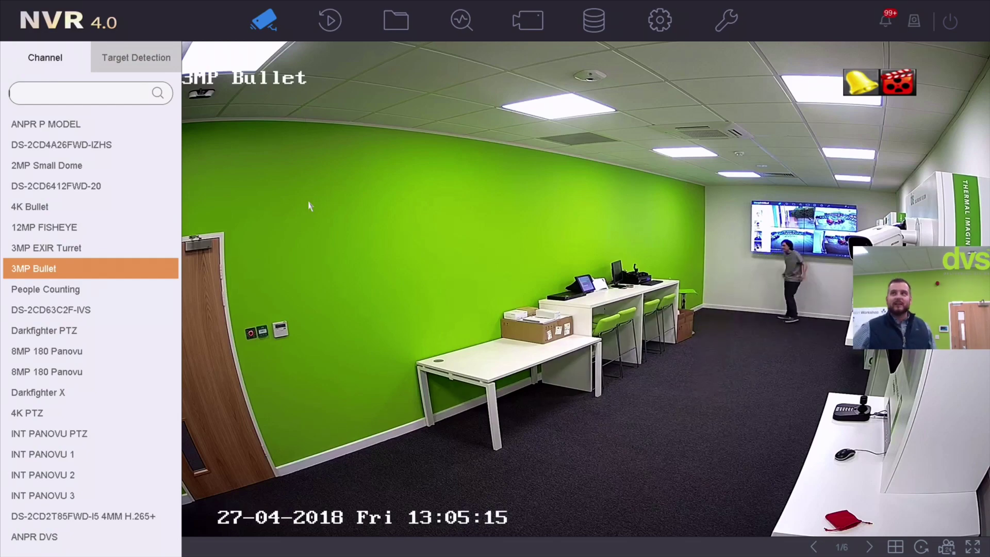
{"action": "double_click", "coordinate": [310, 206]}
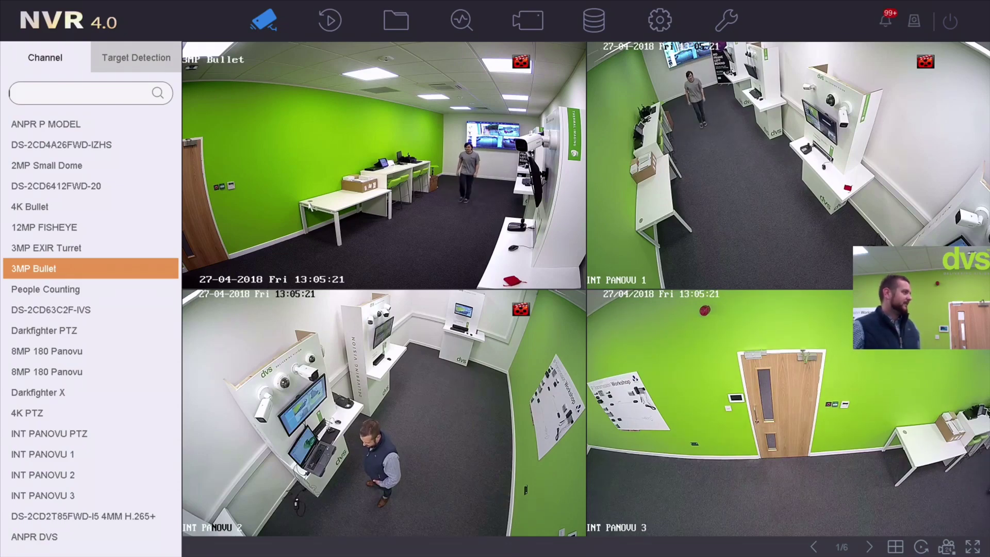
{"action": "double_click", "coordinate": [310, 206]}
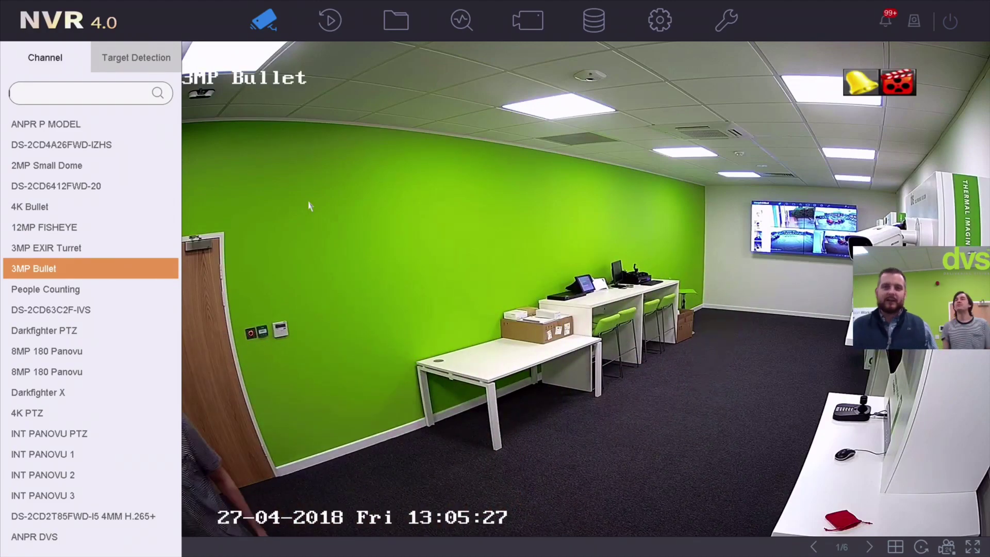
{"action": "double_click", "coordinate": [310, 206]}
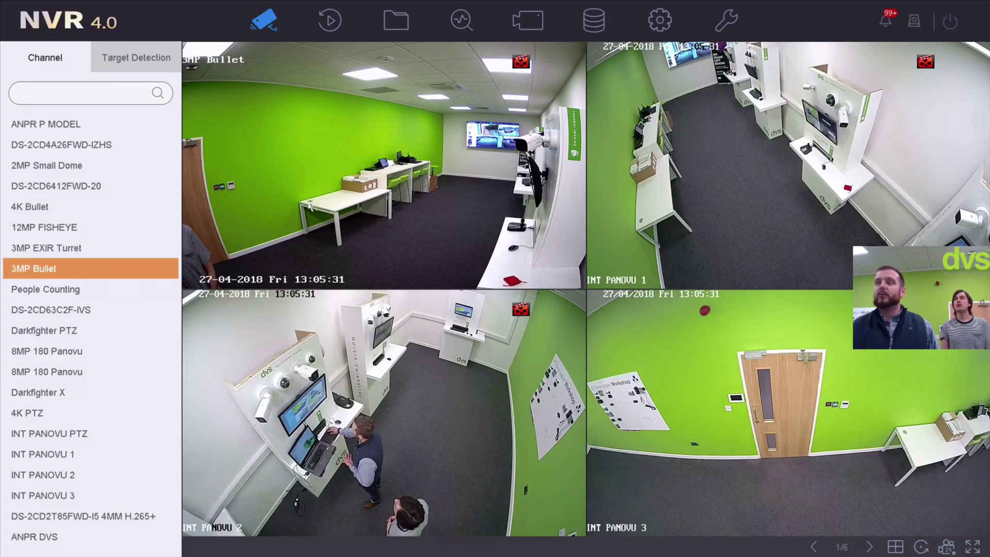
Step: Apply line-crossing detection switched off for [D8] 3MP Bullet, then show its Intrusion settings
{"action": "mouse_move", "coordinate": [649, 55]}
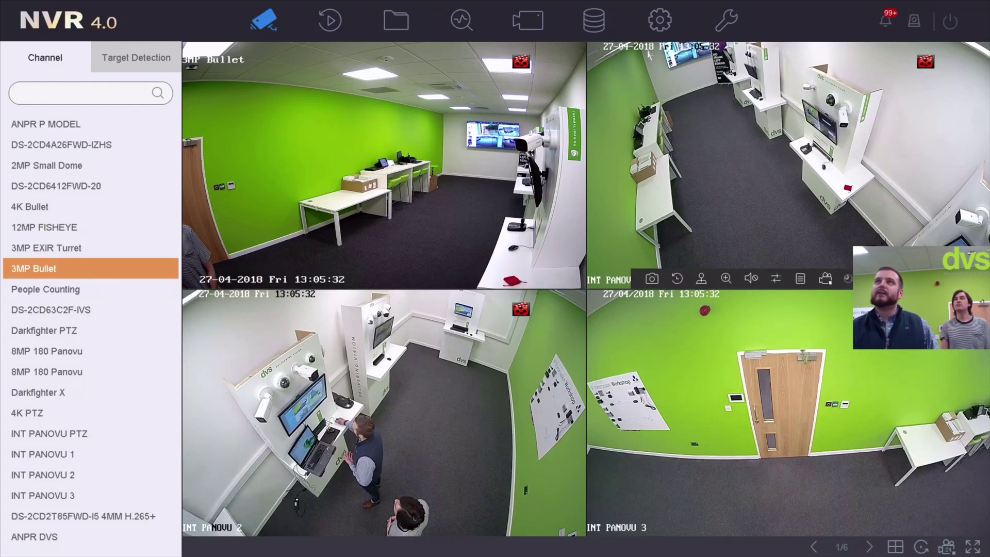
{"action": "left_click", "coordinate": [660, 21]}
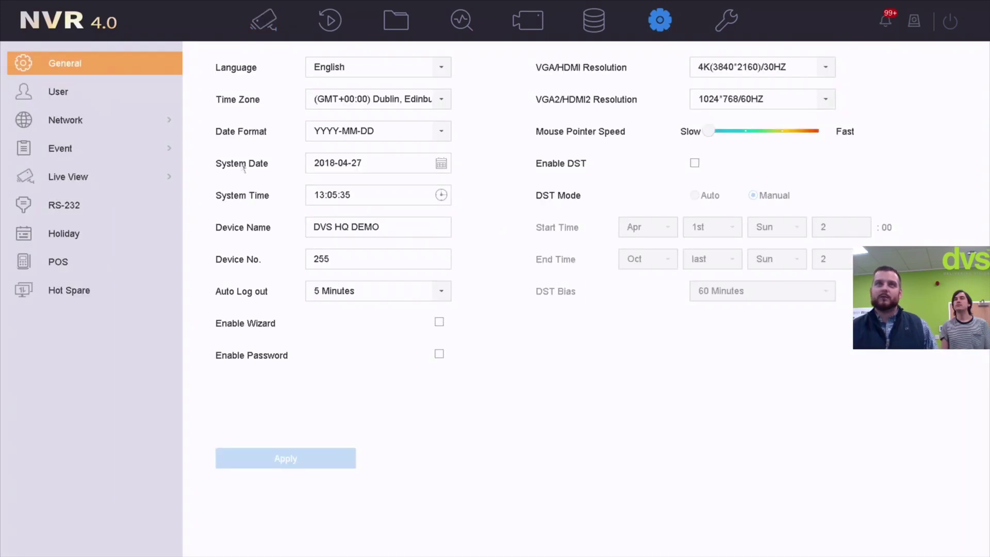
{"action": "left_click", "coordinate": [103, 149]}
{"action": "left_click", "coordinate": [92, 205]}
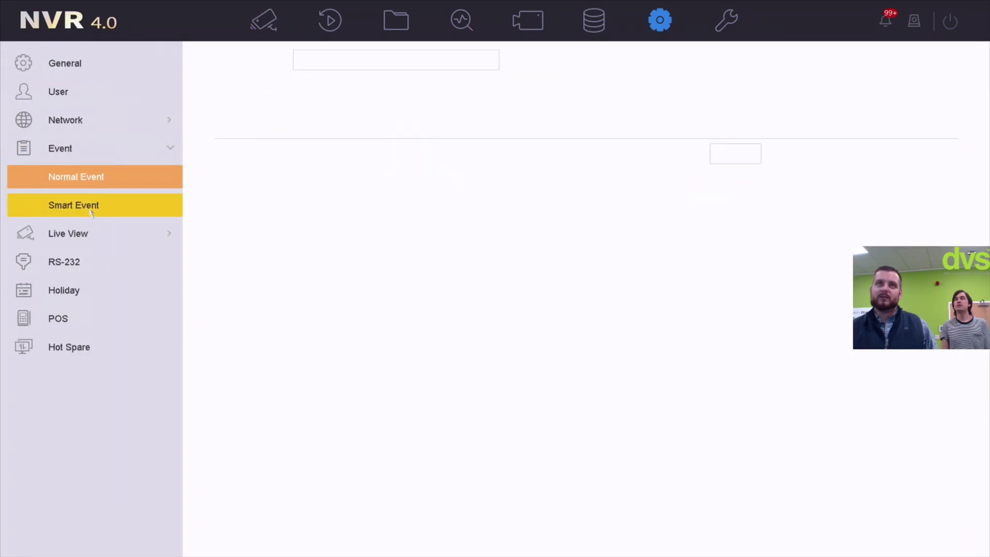
{"action": "left_click", "coordinate": [395, 60]}
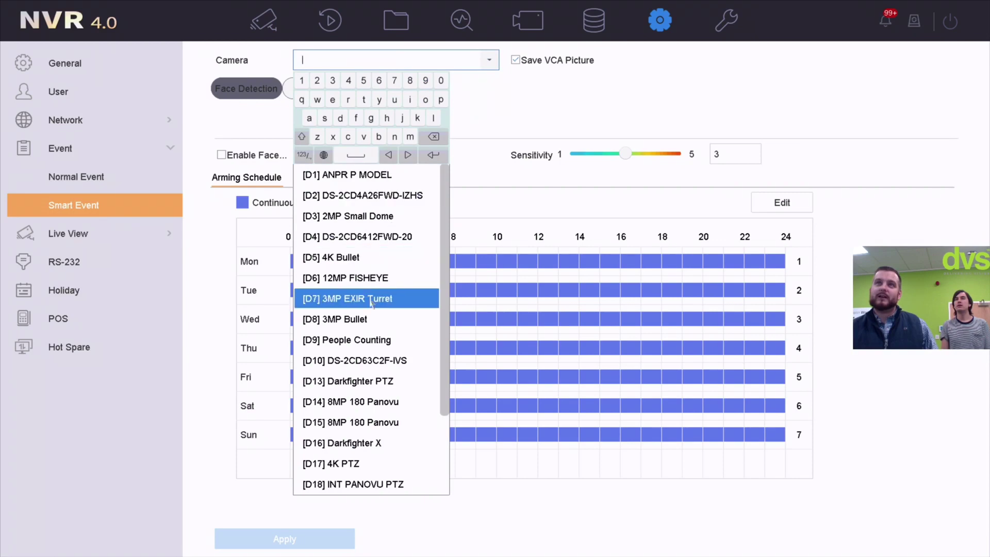
{"action": "left_click", "coordinate": [355, 315]}
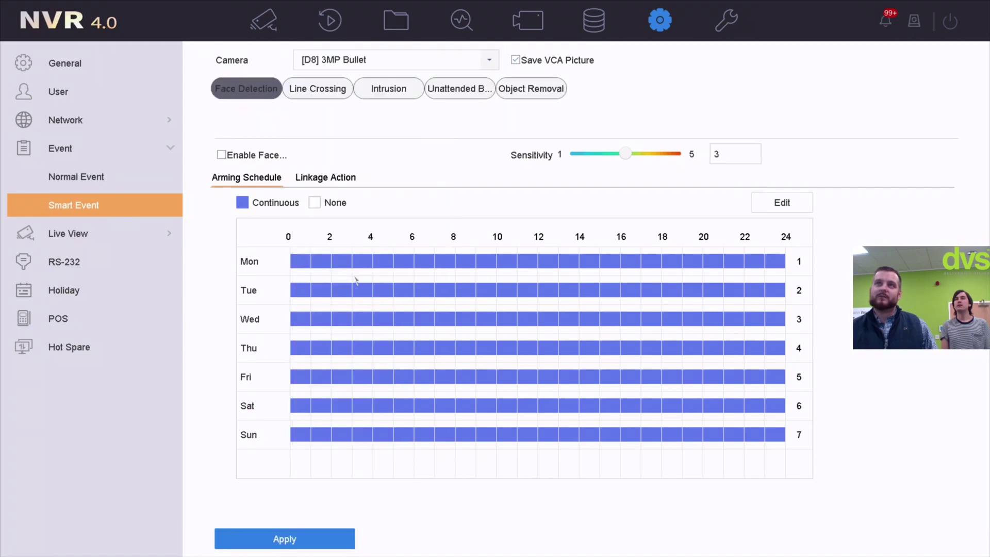
{"action": "left_click", "coordinate": [346, 93]}
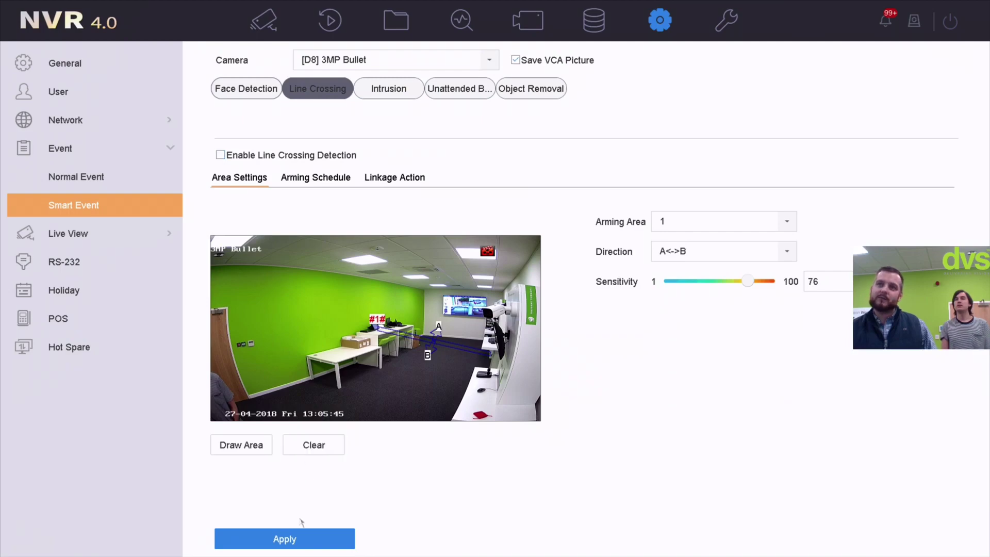
{"action": "left_click", "coordinate": [305, 538]}
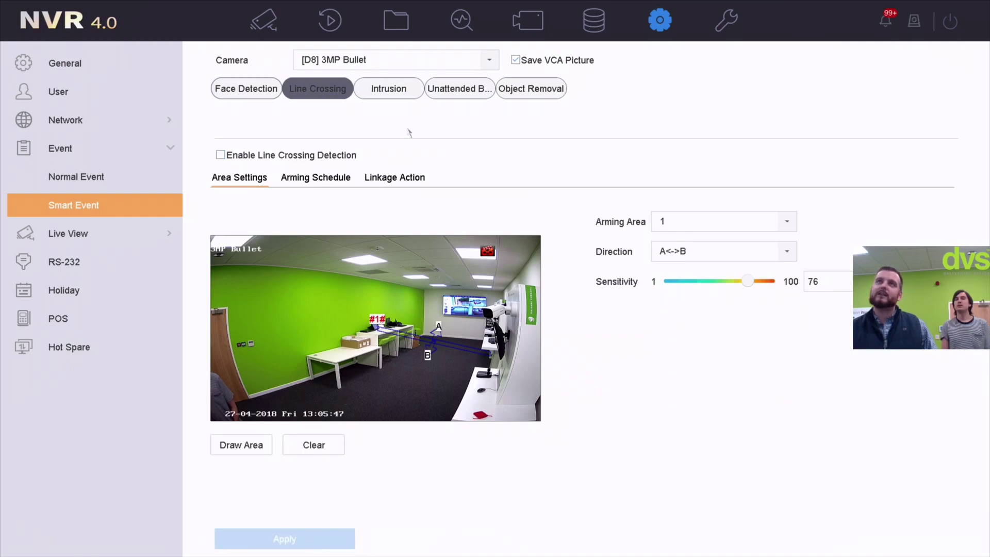
{"action": "left_click", "coordinate": [393, 91]}
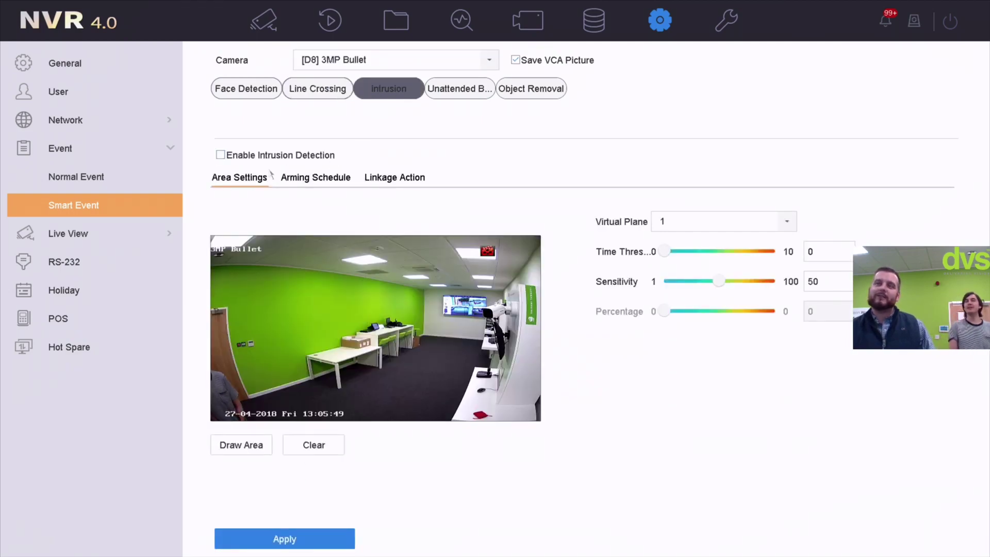
Step: Enable intrusion detection on 3MP Bullet, draw and save the area, and set time threshold 2
{"action": "left_click", "coordinate": [222, 156]}
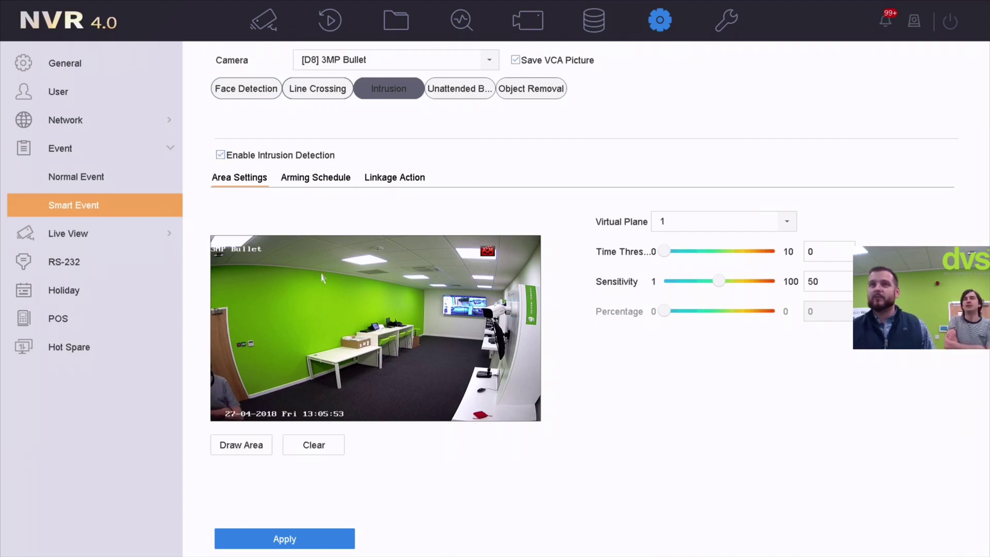
{"action": "left_click", "coordinate": [252, 445]}
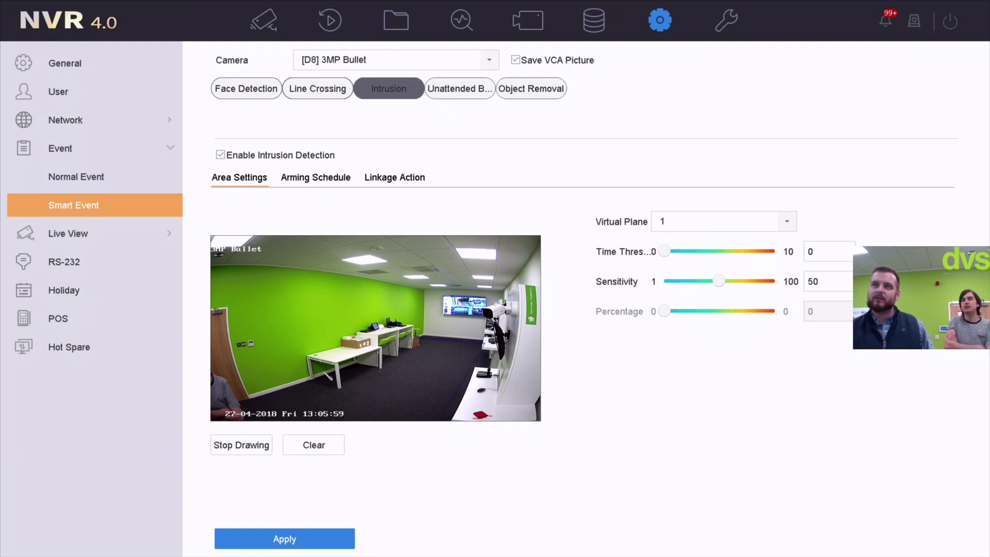
{"action": "left_click", "coordinate": [326, 376]}
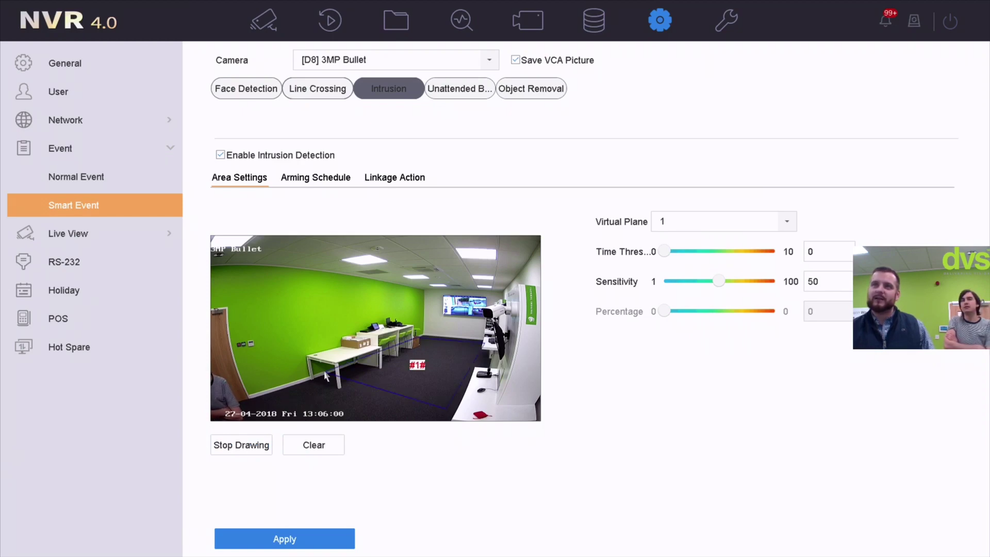
{"action": "left_click", "coordinate": [302, 539]}
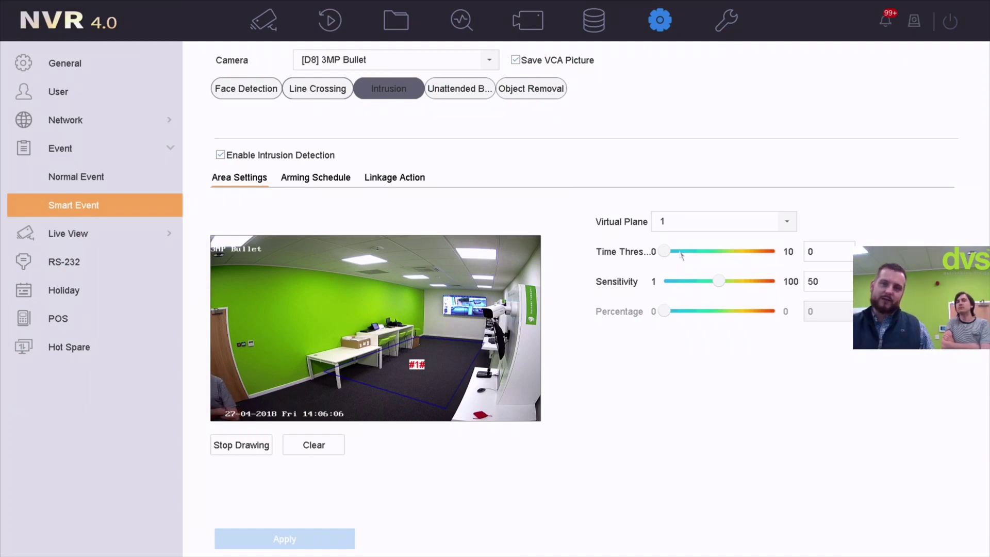
{"action": "left_click_drag", "start_coordinate": [664, 255], "coordinate": [682, 255]}
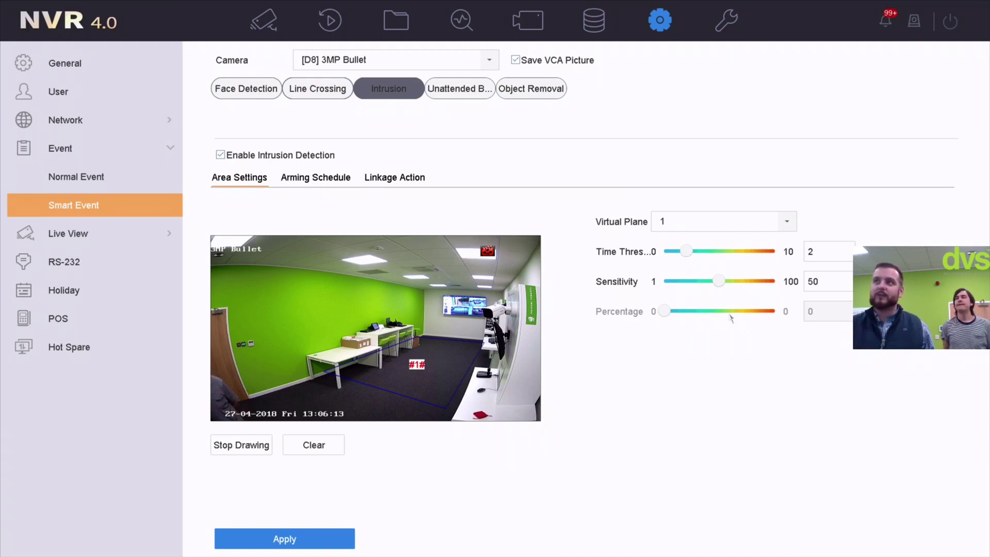
{"action": "left_click", "coordinate": [292, 539]}
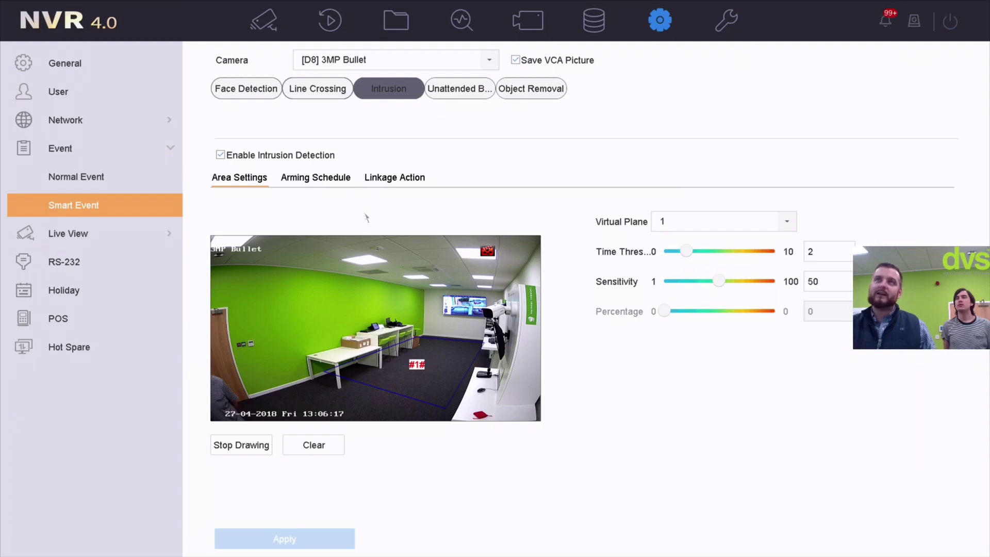
Step: Add Full Screen Monitoring as the intrusion linkage action, save it, and return to live view
{"action": "left_click", "coordinate": [298, 179]}
{"action": "left_click", "coordinate": [366, 176]}
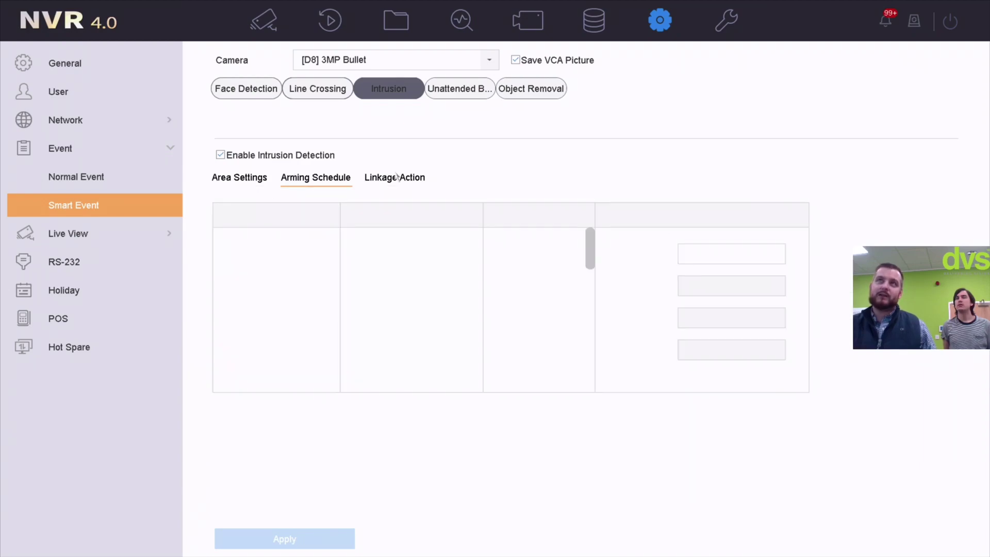
{"action": "left_click", "coordinate": [282, 254]}
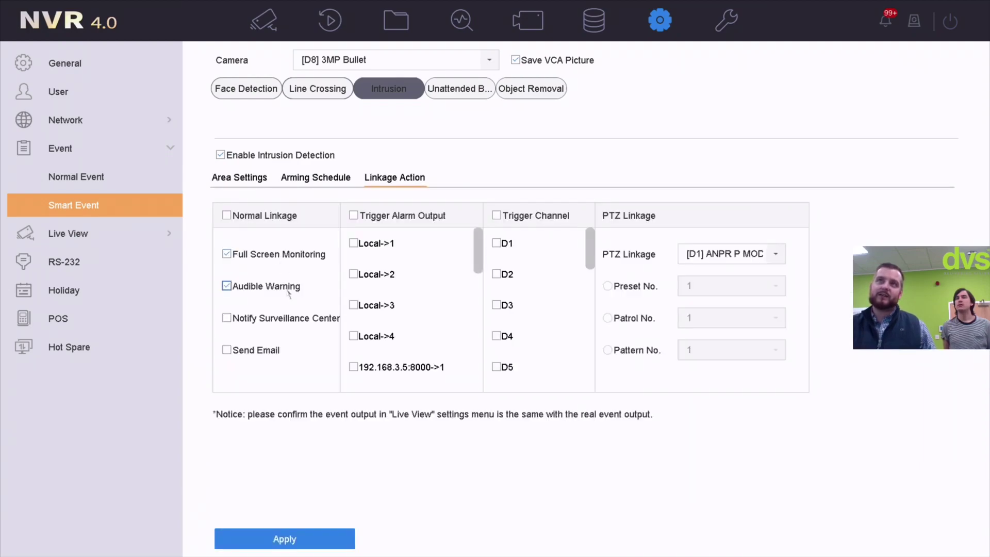
{"action": "left_click", "coordinate": [303, 546]}
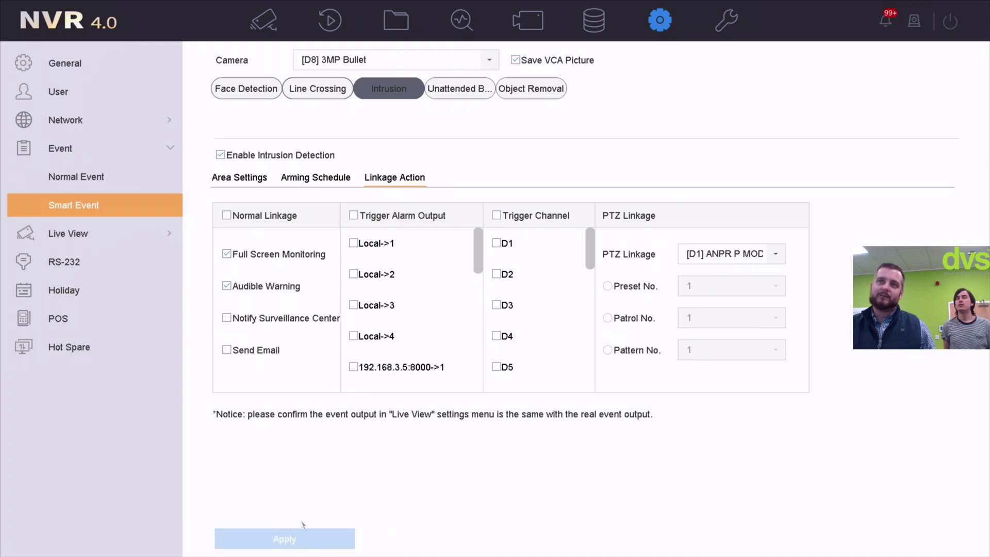
{"action": "left_click", "coordinate": [258, 28]}
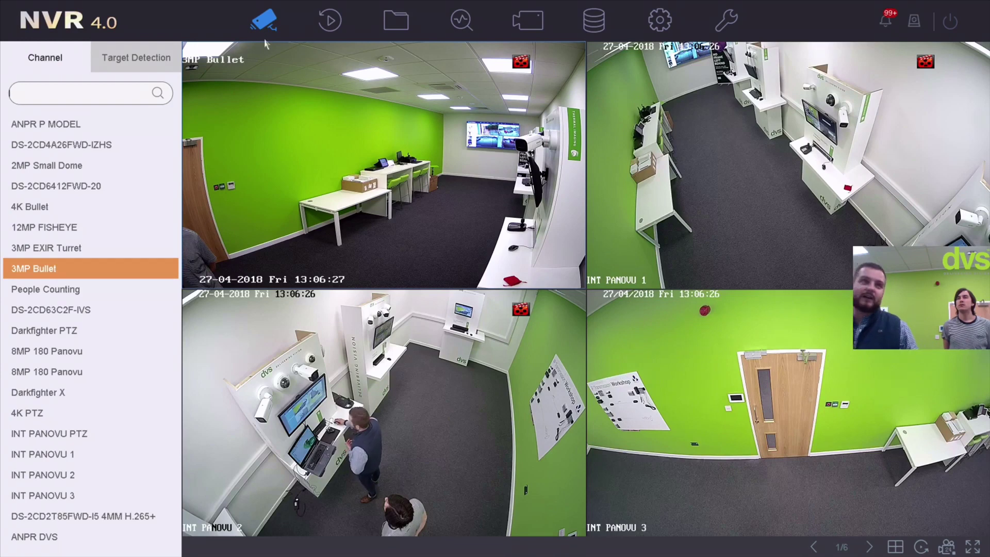
{"action": "left_click", "coordinate": [253, 63]}
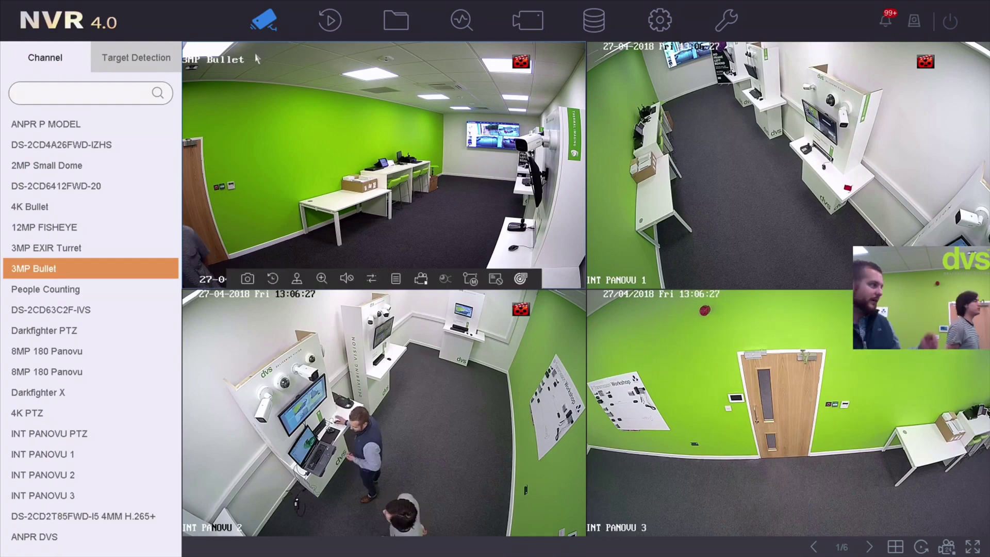
{"action": "double_click", "coordinate": [241, 84]}
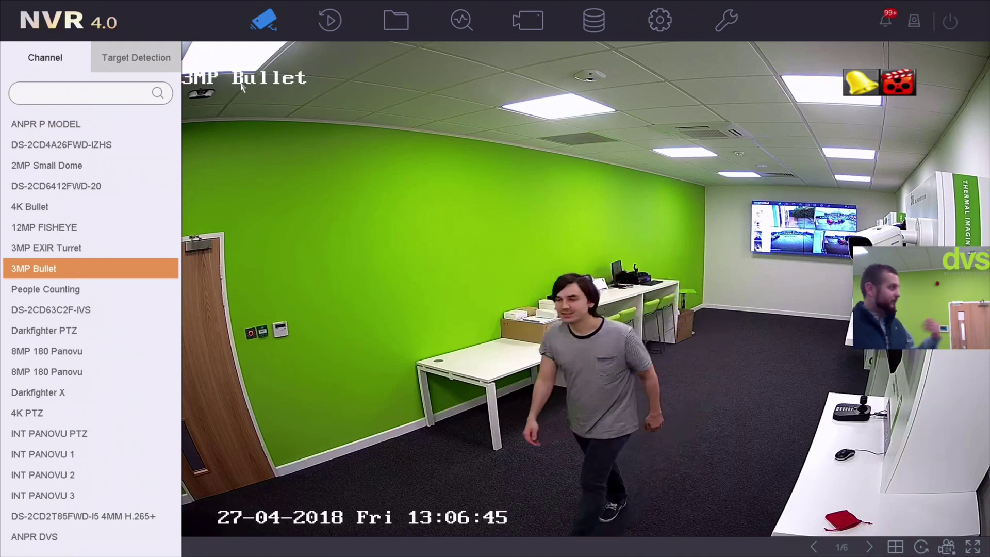
{"action": "double_click", "coordinate": [242, 87]}
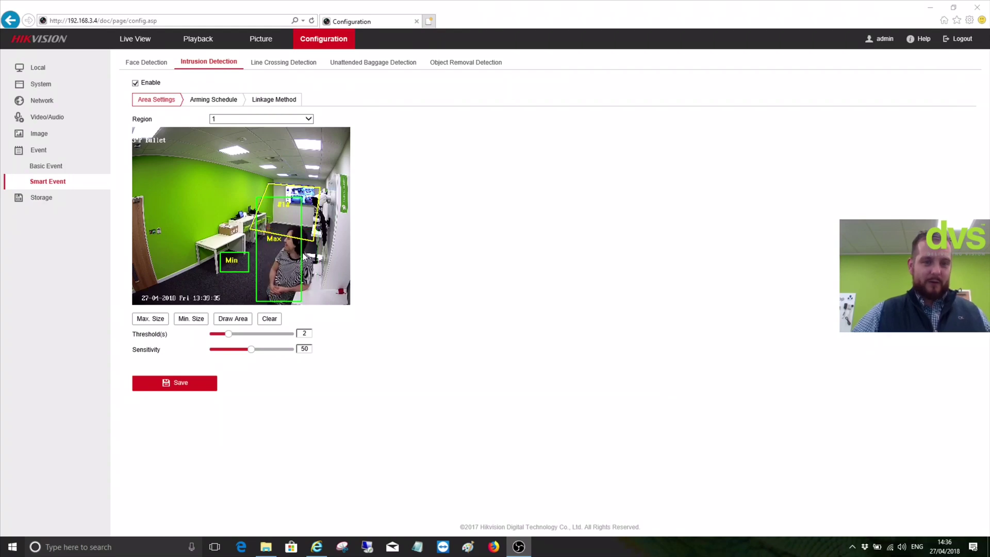
Step: Redraw the Max. Size box larger so it covers the person standing in the preview
{"action": "left_click", "coordinate": [155, 319]}
{"action": "left_click_drag", "start_coordinate": [274, 223], "coordinate": [315, 295]}
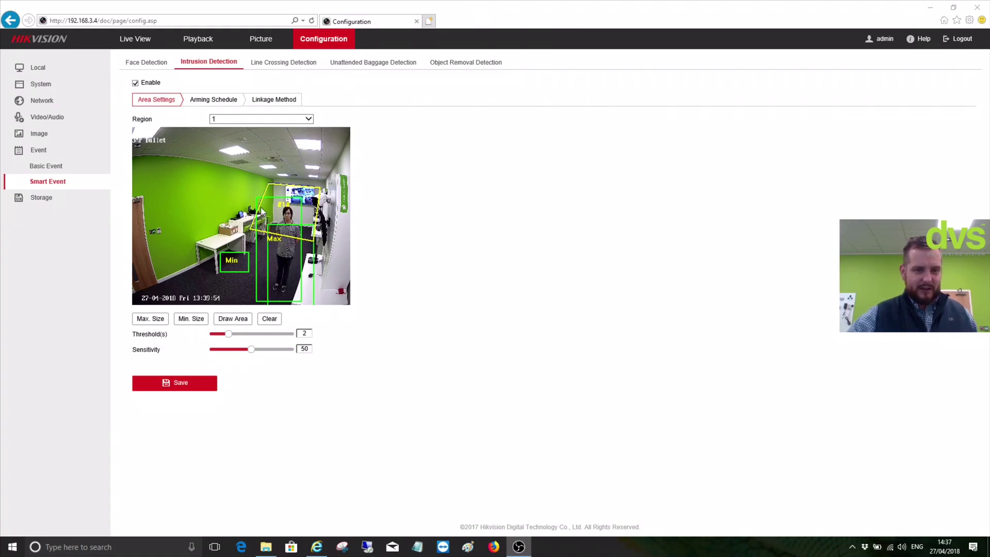
{"action": "left_click", "coordinate": [222, 320]}
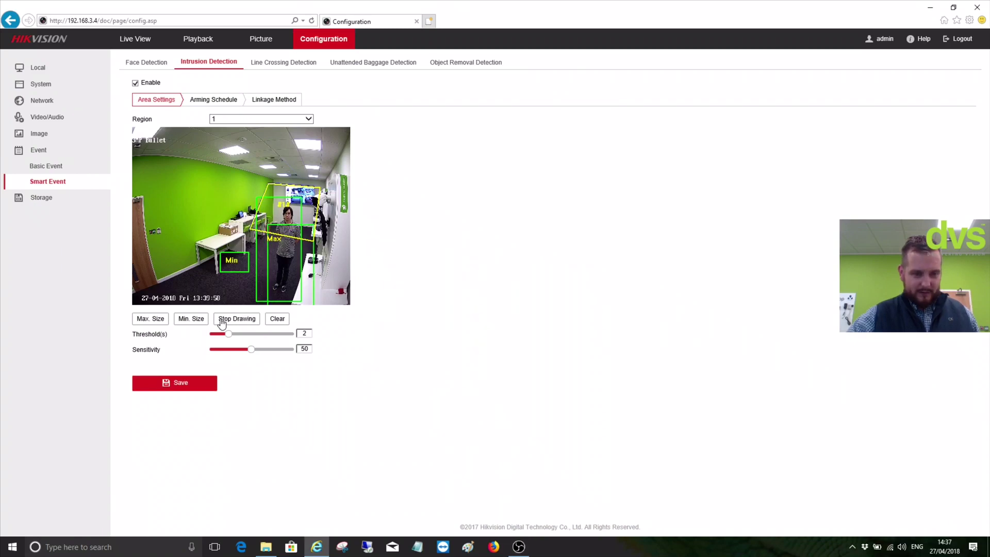
{"action": "left_click", "coordinate": [222, 320]}
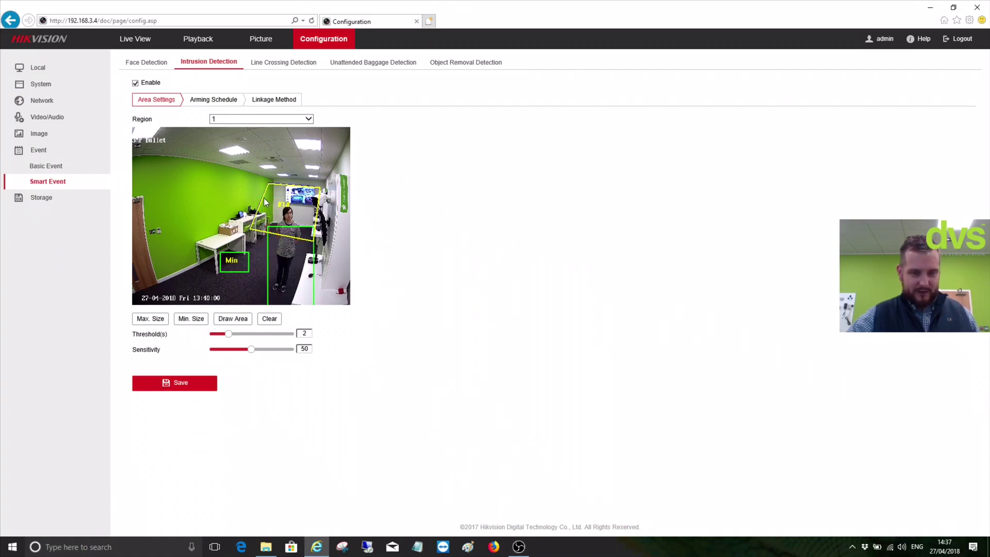
{"action": "left_click_drag", "start_coordinate": [310, 266], "coordinate": [326, 308]}
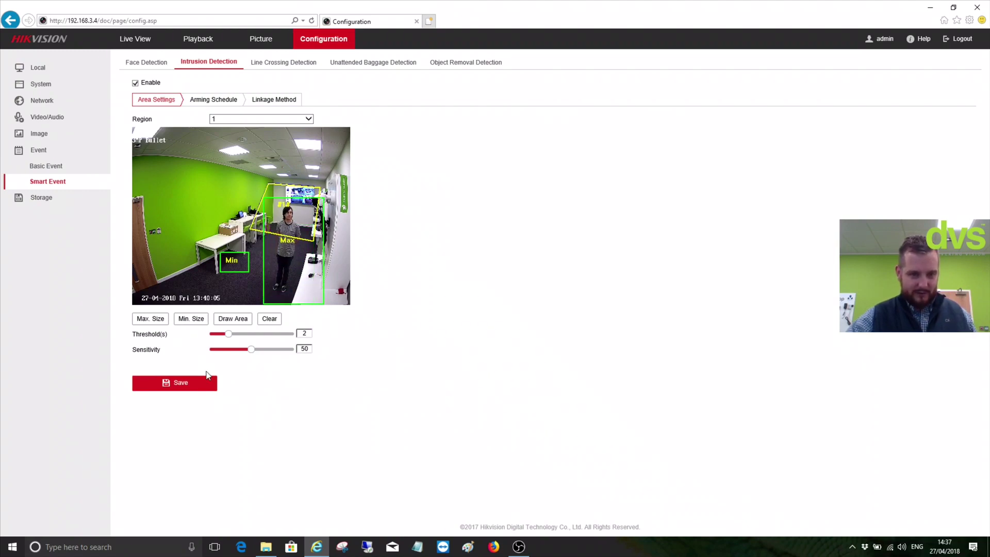
Step: Save the maximum size, then draw a small Min. Size box near the room's far end
{"action": "left_click", "coordinate": [178, 383]}
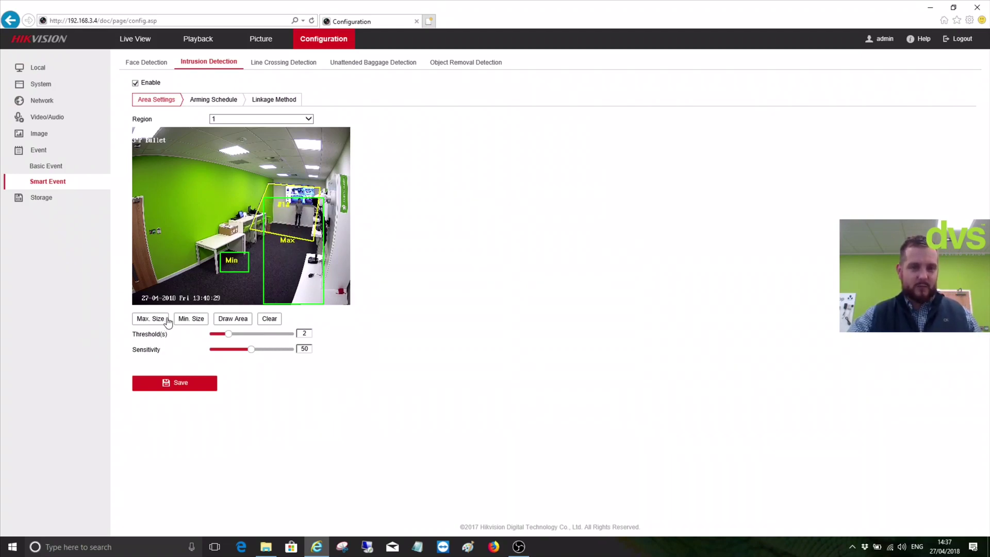
{"action": "left_click", "coordinate": [191, 319]}
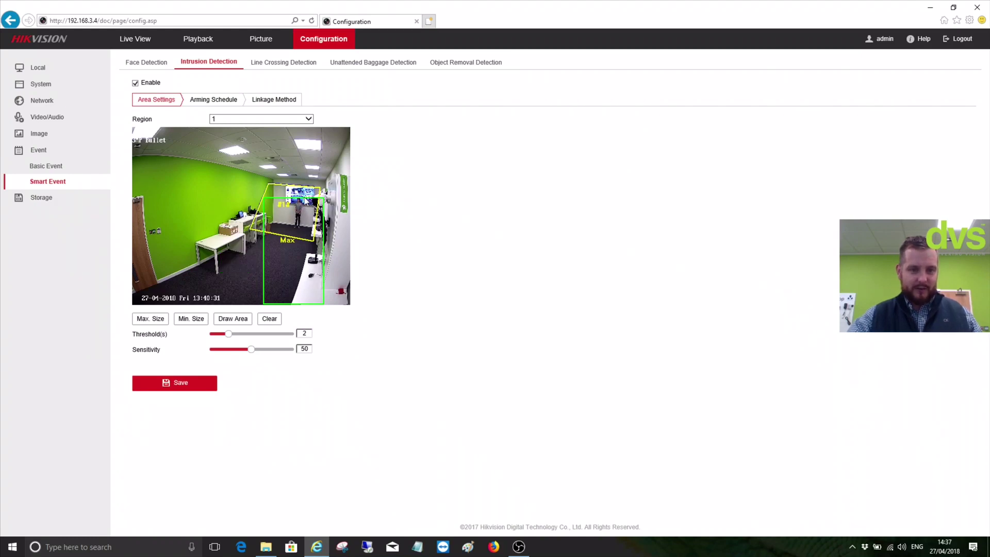
{"action": "left_click_drag", "start_coordinate": [298, 217], "coordinate": [284, 196]}
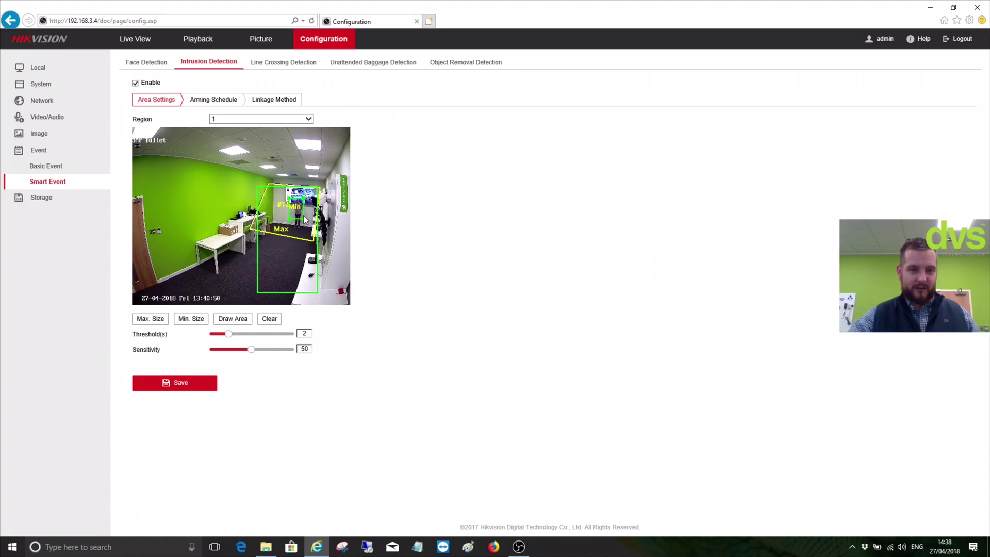
Step: Nudge the Max. Size box slightly upward and save the intrusion size filters
{"action": "left_click", "coordinate": [303, 216]}
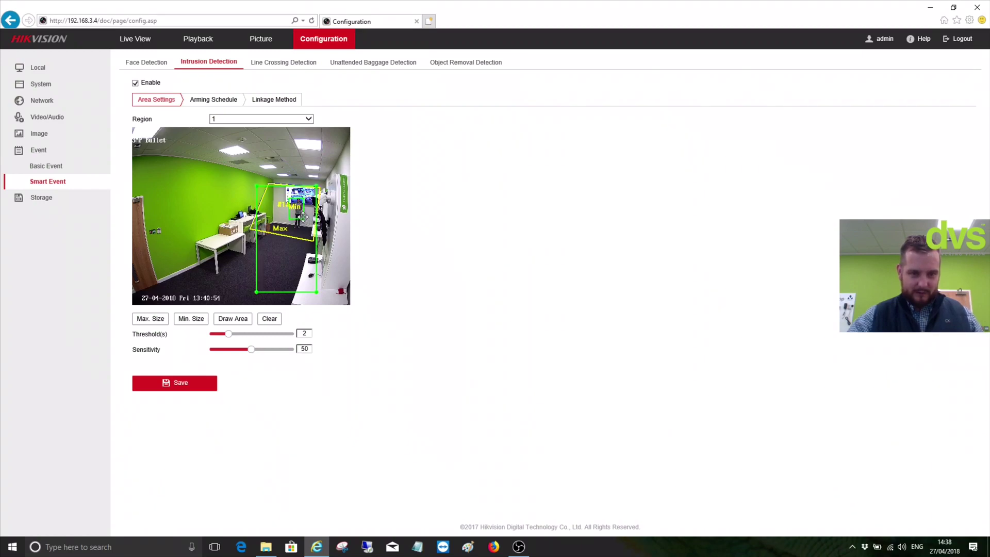
{"action": "left_click_drag", "start_coordinate": [304, 217], "coordinate": [262, 207]}
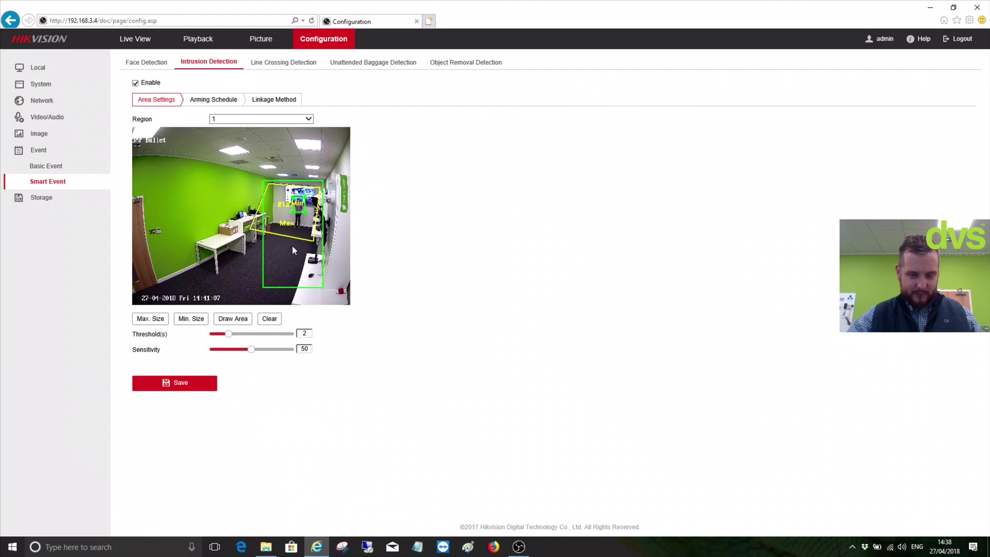
{"action": "left_click", "coordinate": [206, 387]}
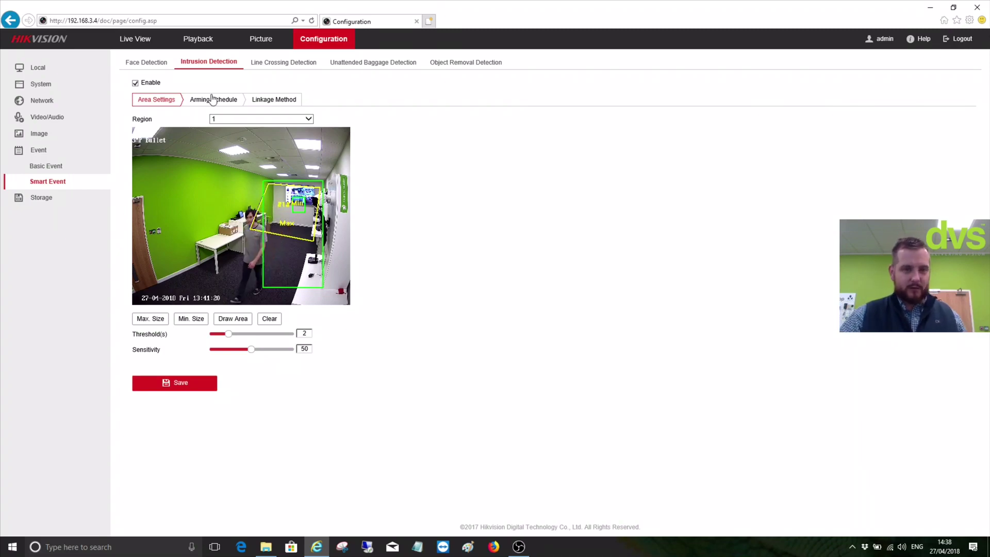
Step: Switch to the 3MP Bullet live view showing the intrusion area and person detection box
{"action": "left_click", "coordinate": [137, 44]}
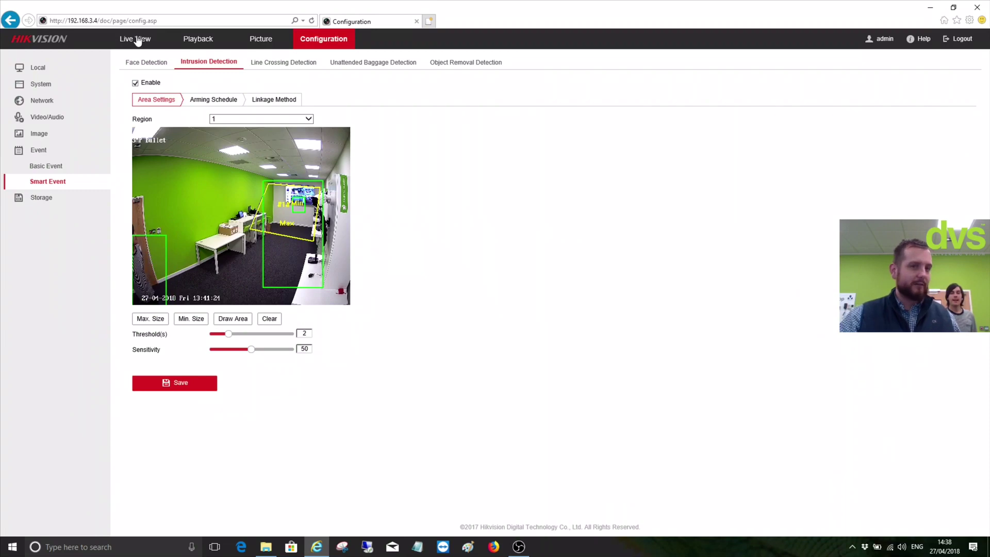